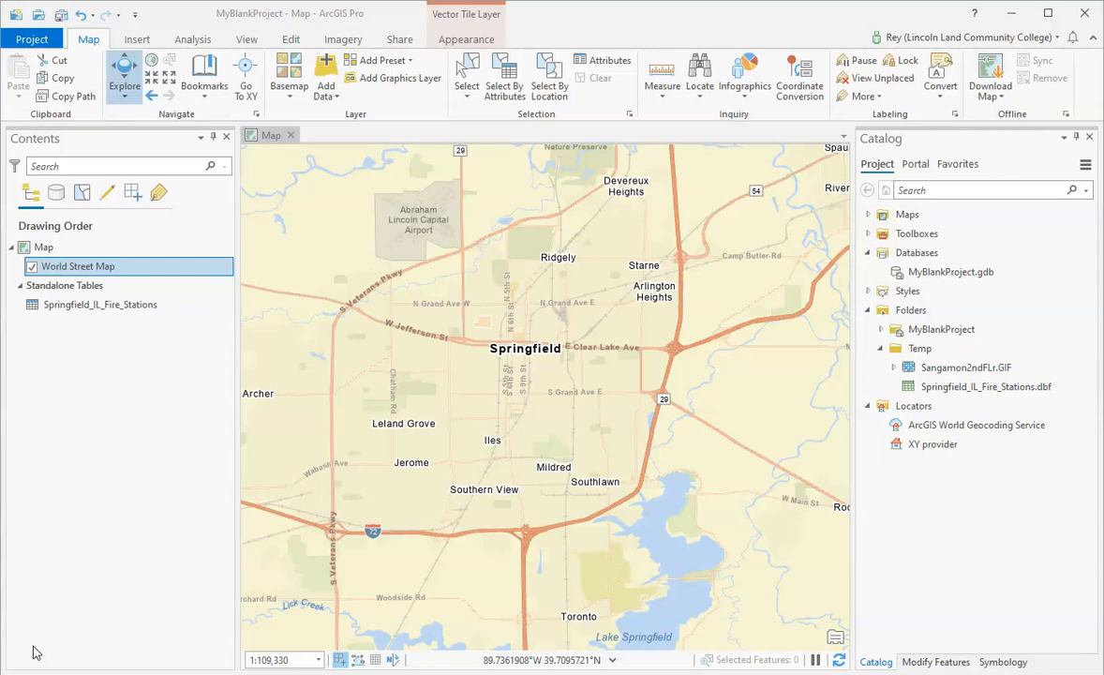
- Open the Springfield_IL_Fire_Stations table to examine its address, latitude and longitude fields, and close it
click(52, 522)
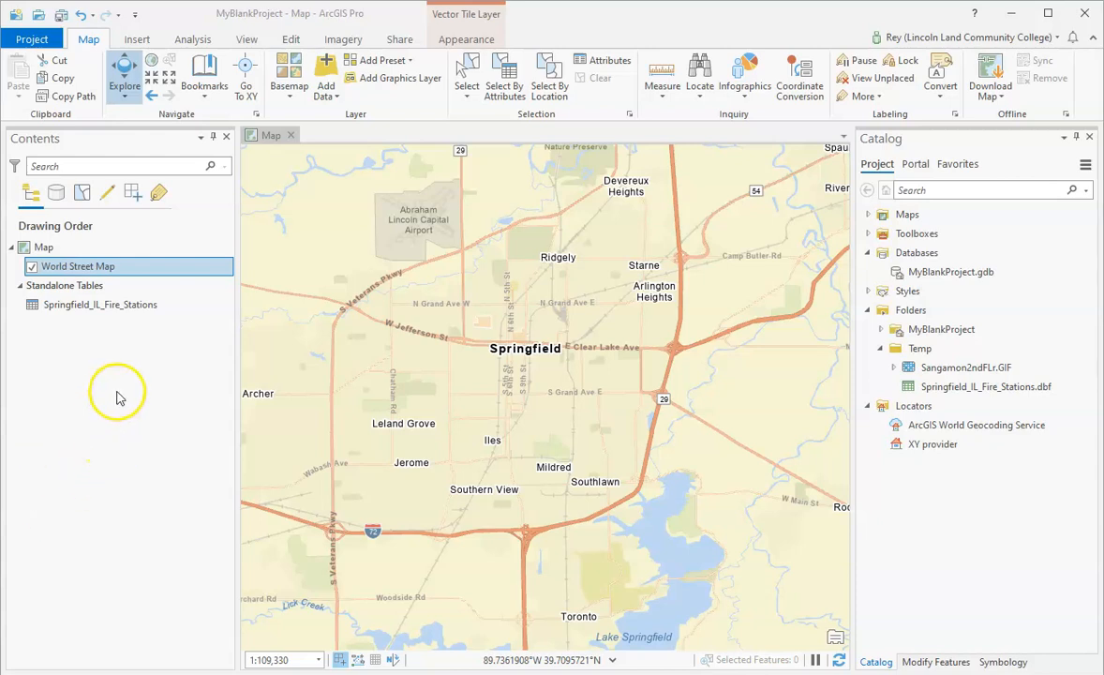
click(76, 305)
right_click(76, 309)
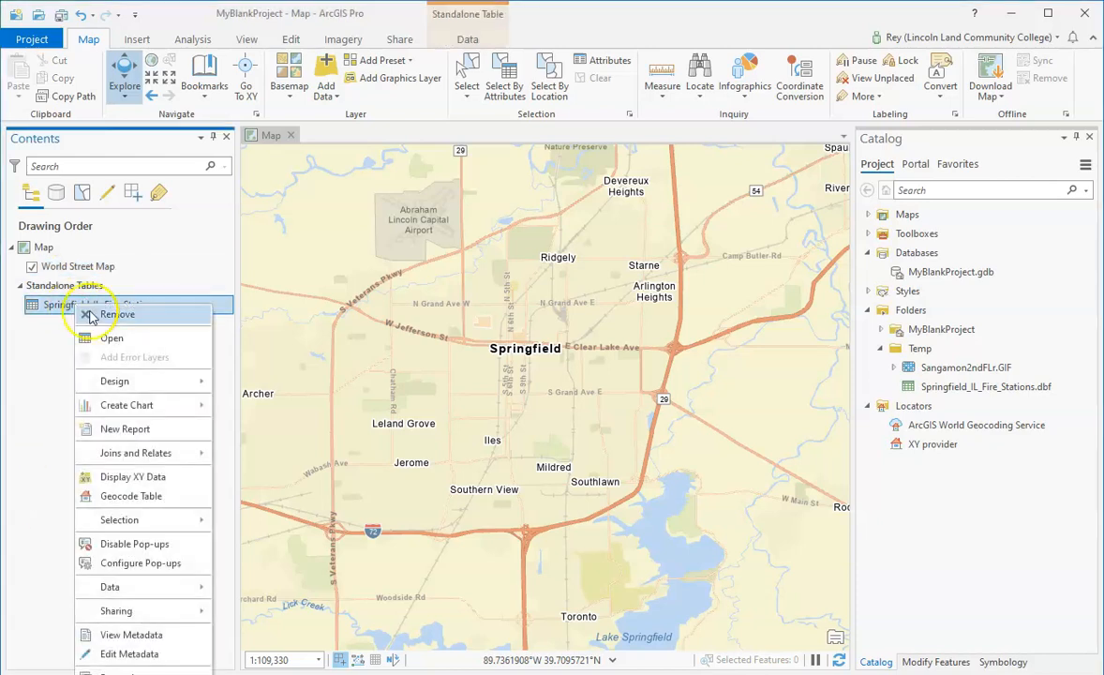
click(111, 340)
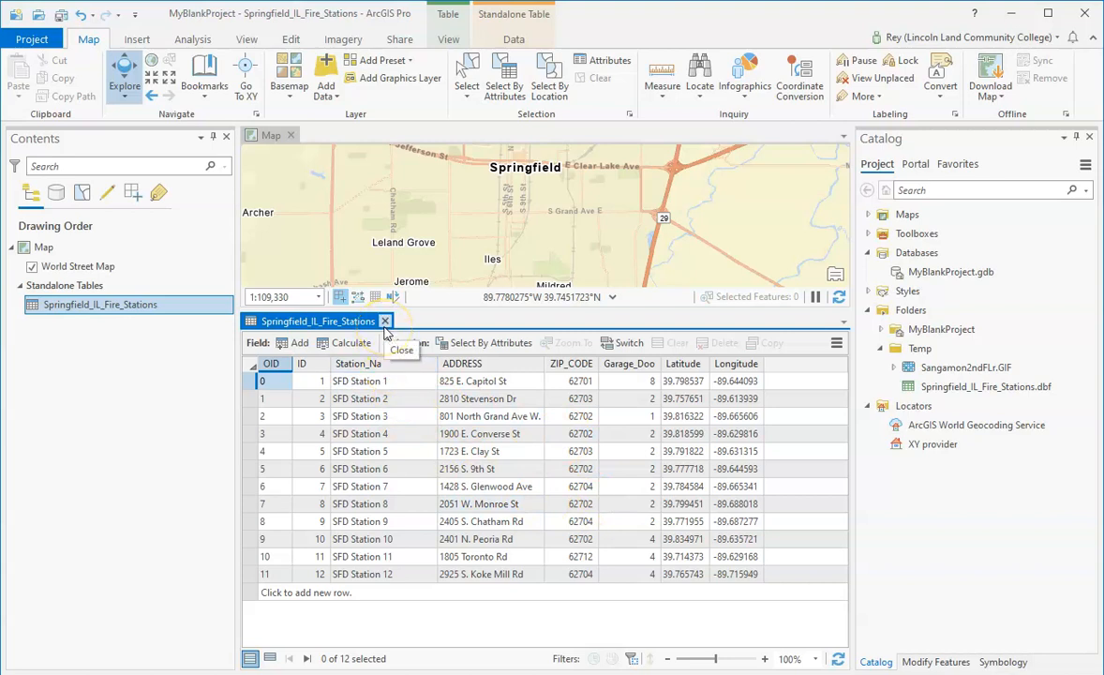
click(384, 321)
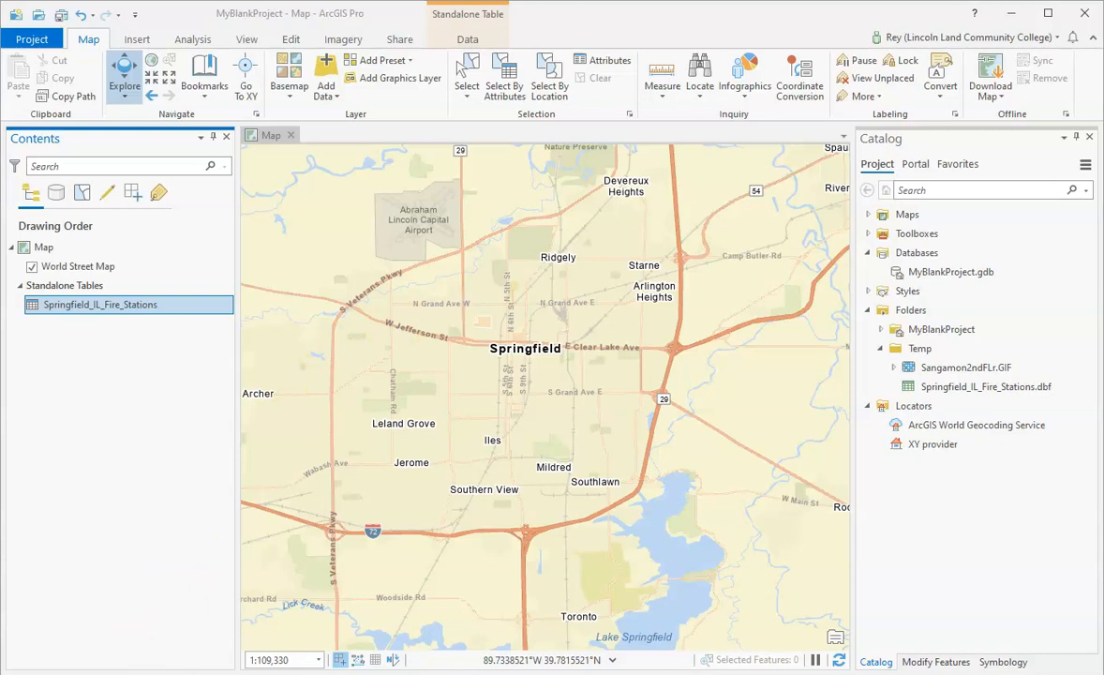
- Start Display XY Data for the Springfield_IL_Fire_Stations table and review its input table, output feature class and X field
right_click(129, 312)
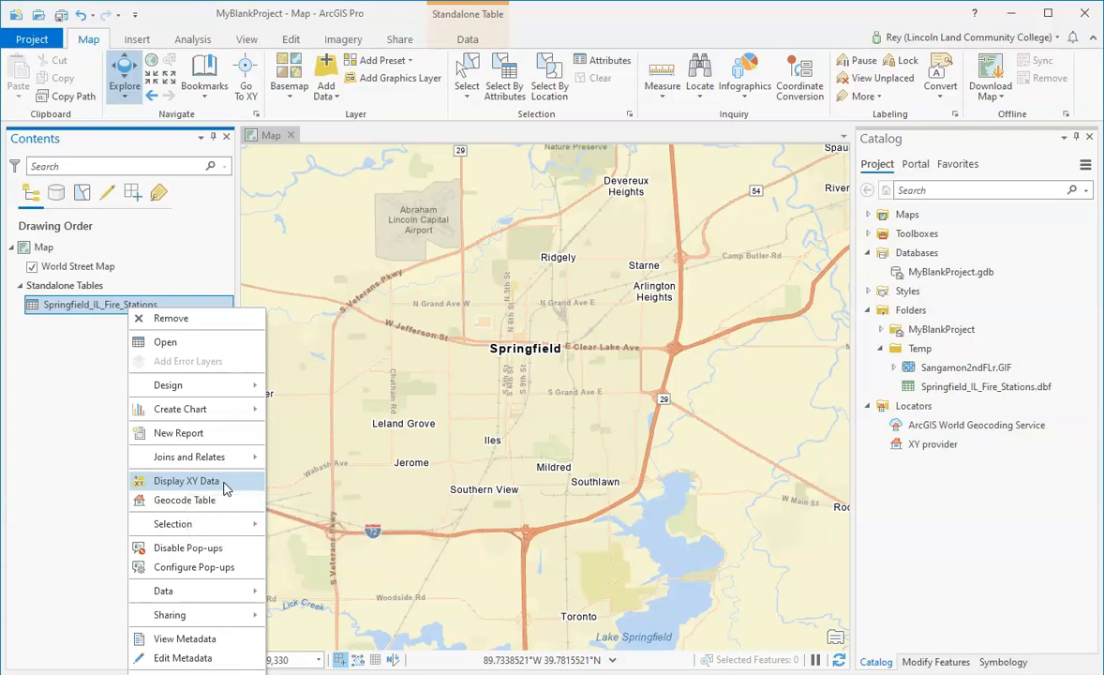
click(224, 484)
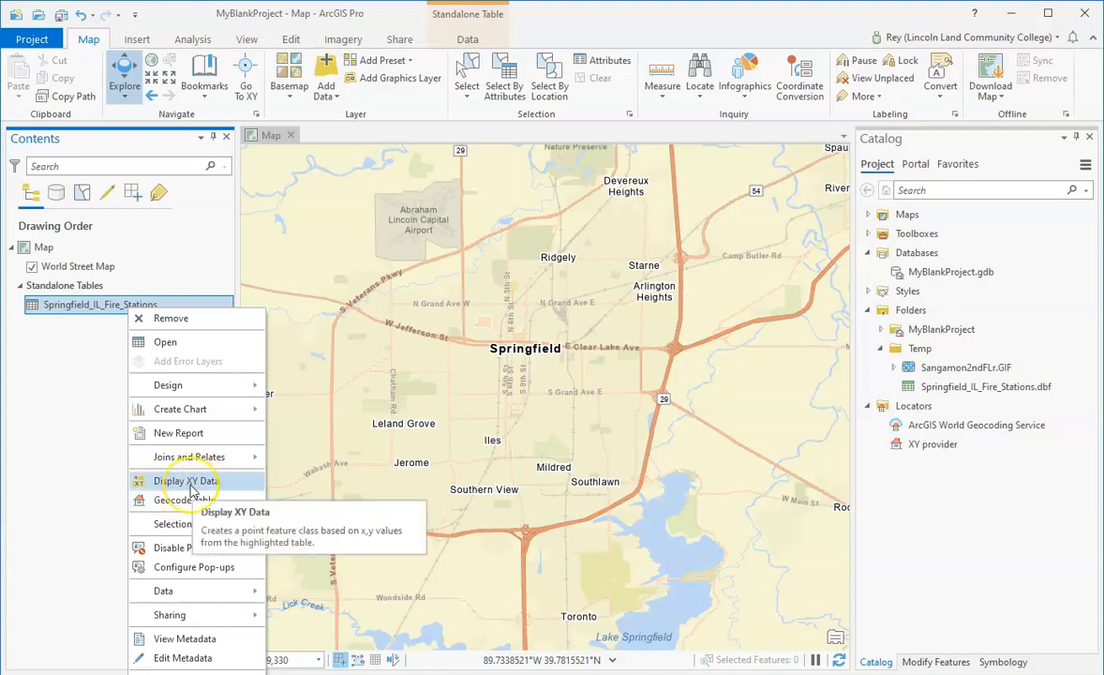
click(191, 482)
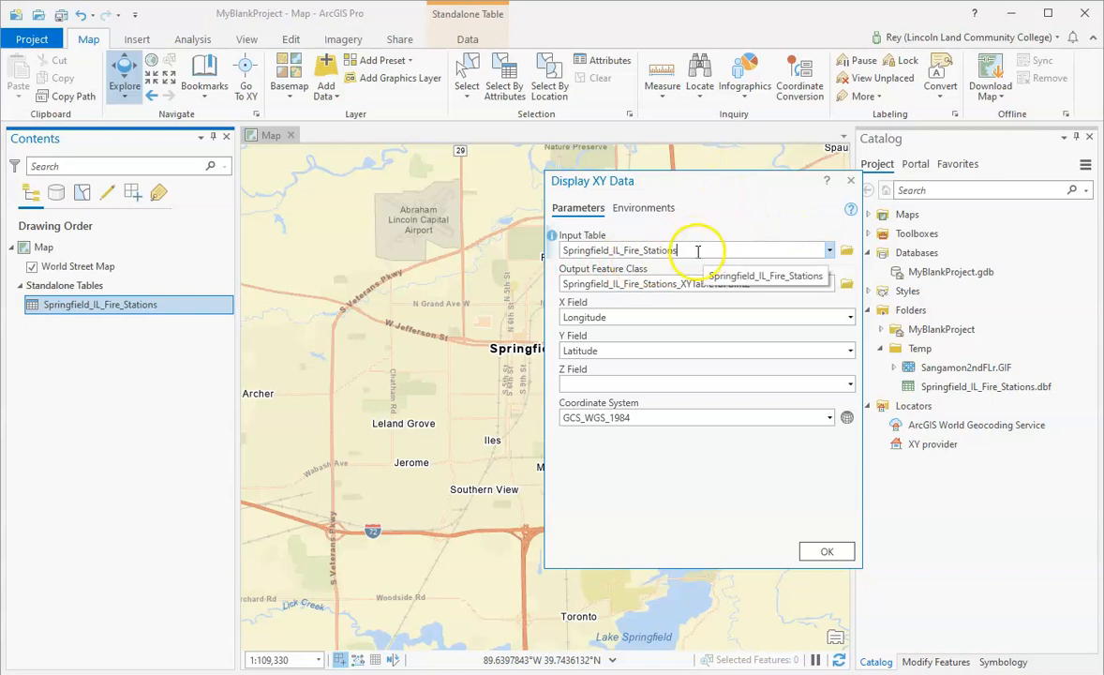
drag(695, 249, 543, 249)
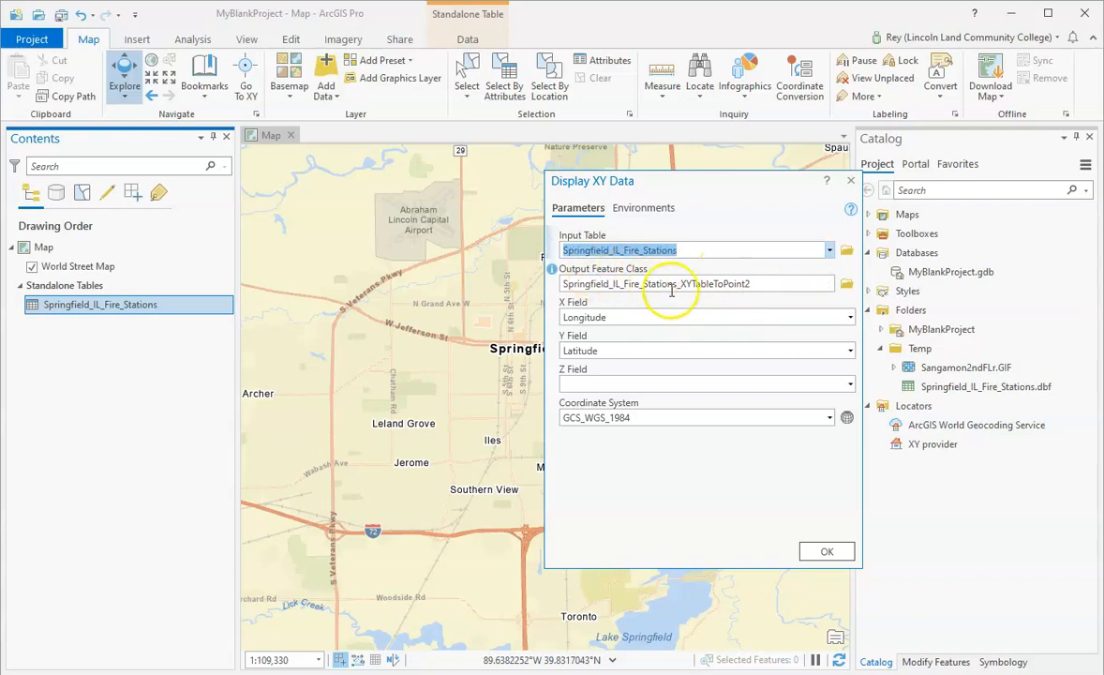
click(766, 285)
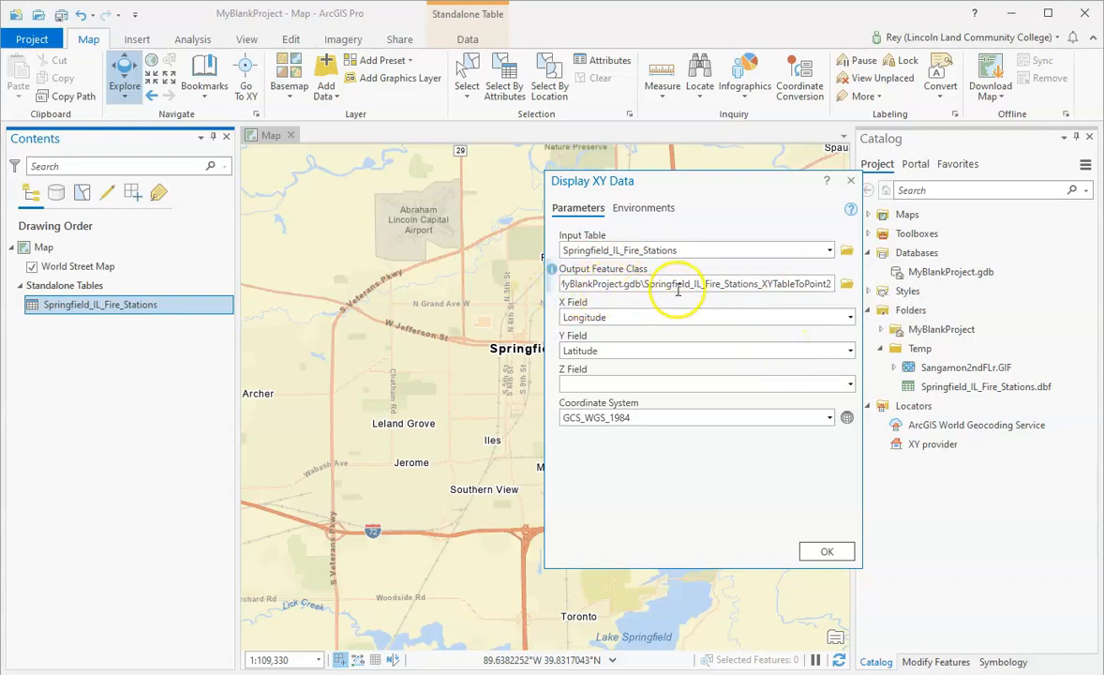
click(848, 321)
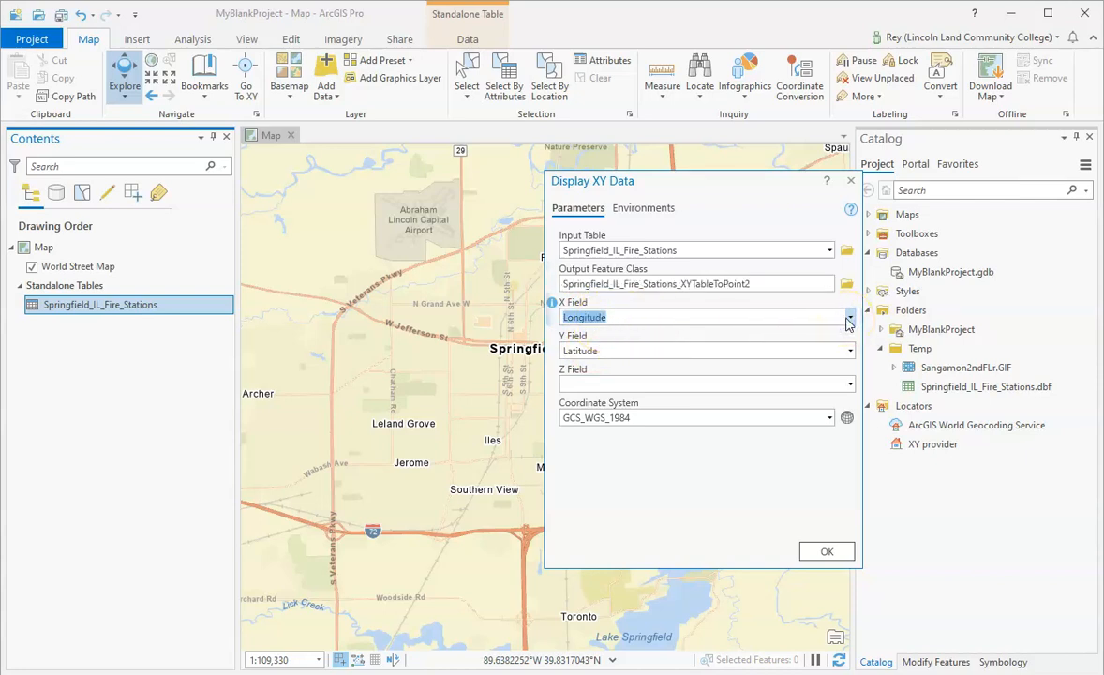
click(849, 320)
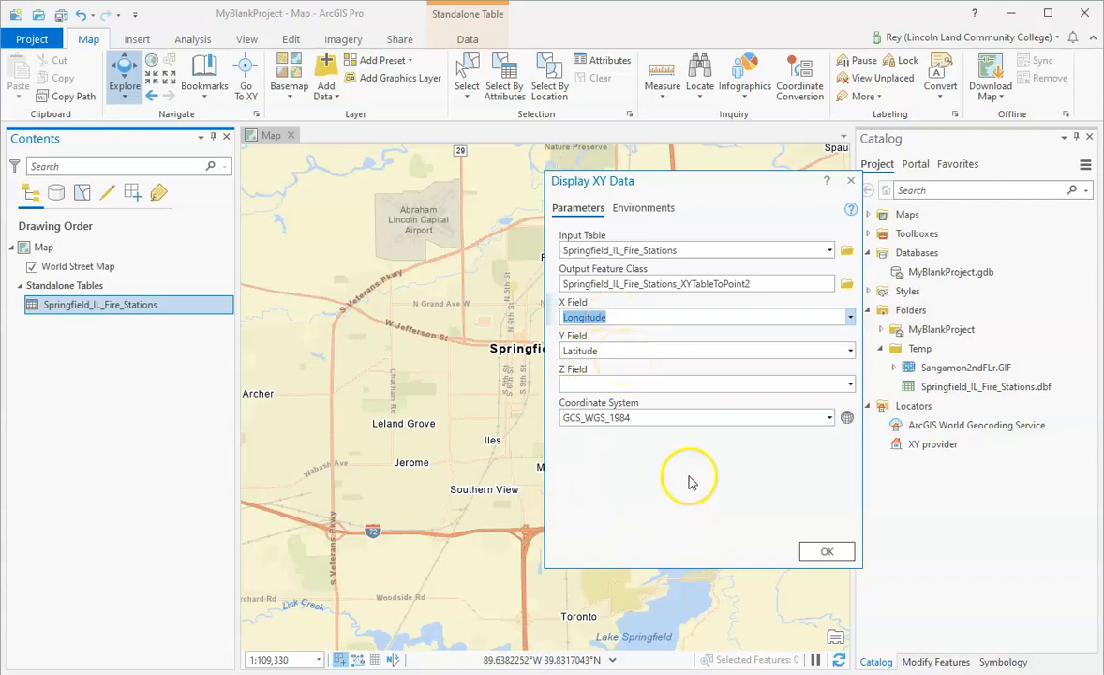
- Set the XY coordinate system to the geographic NAD 1983 from North America, USA and territories
click(841, 417)
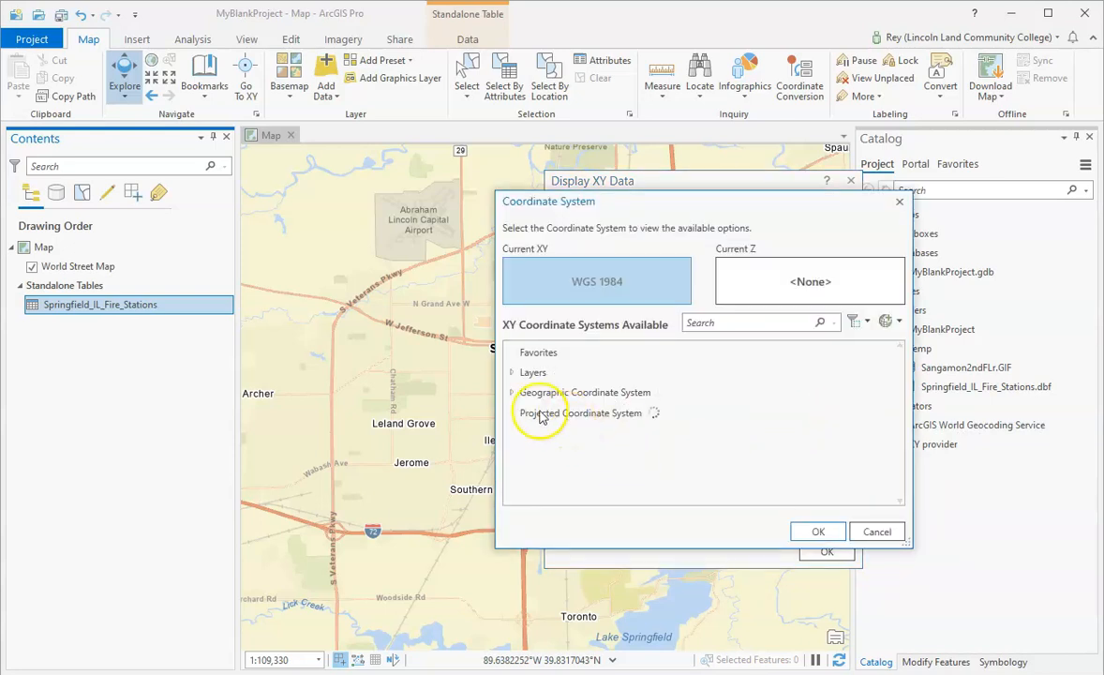
click(512, 393)
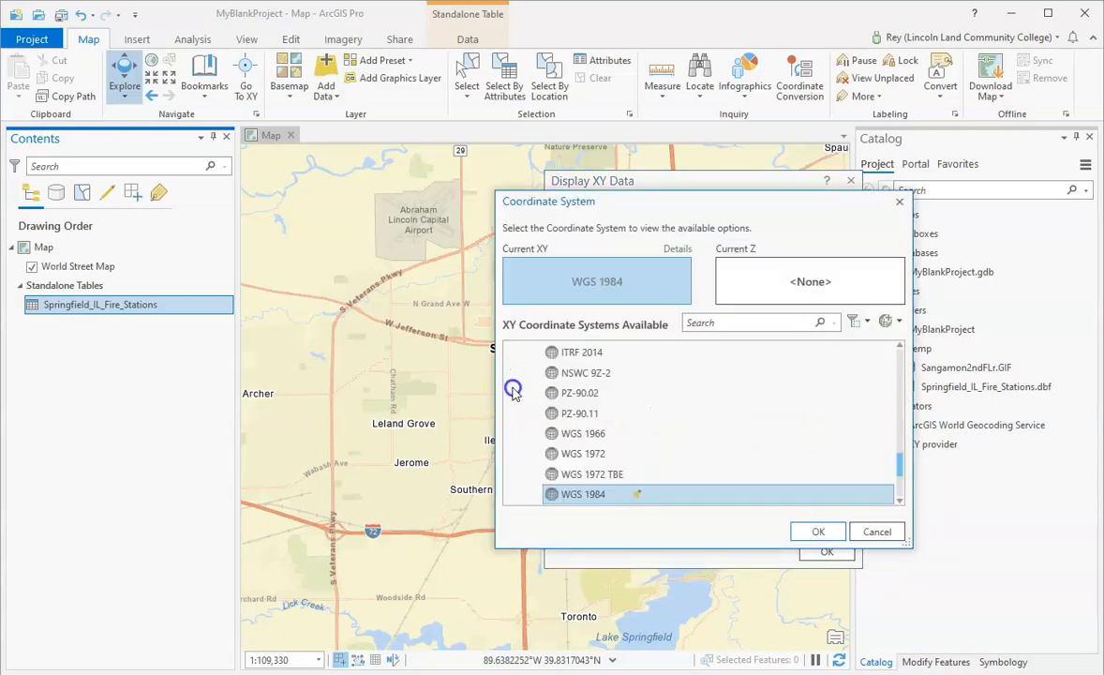
click(665, 441)
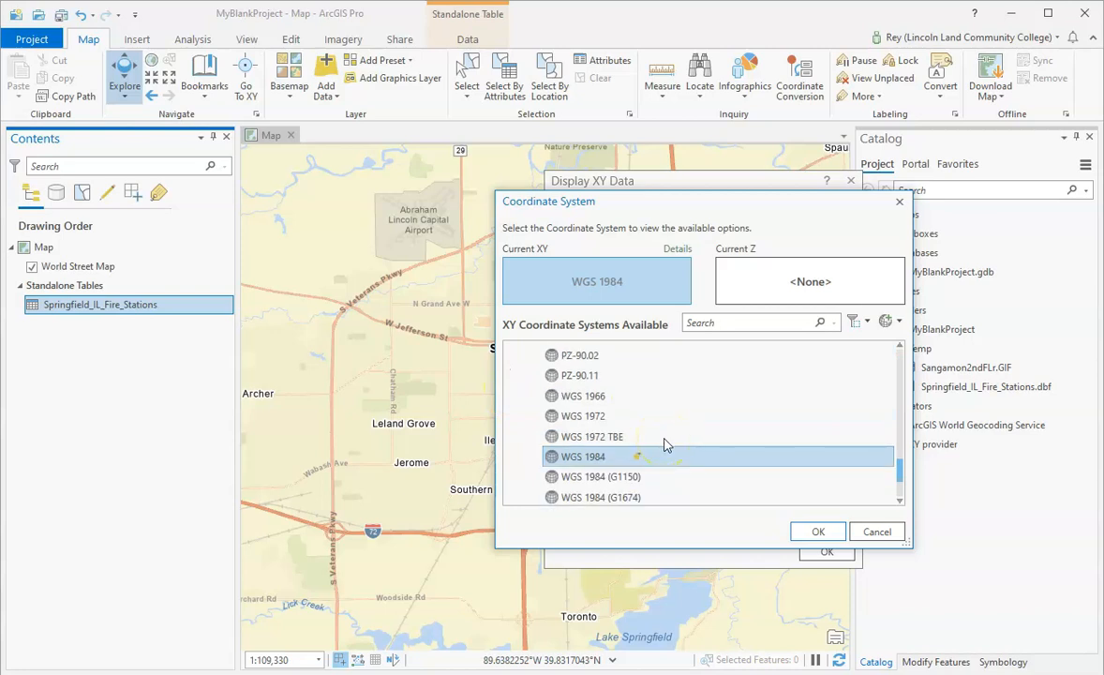
scroll(666, 444, up, 10)
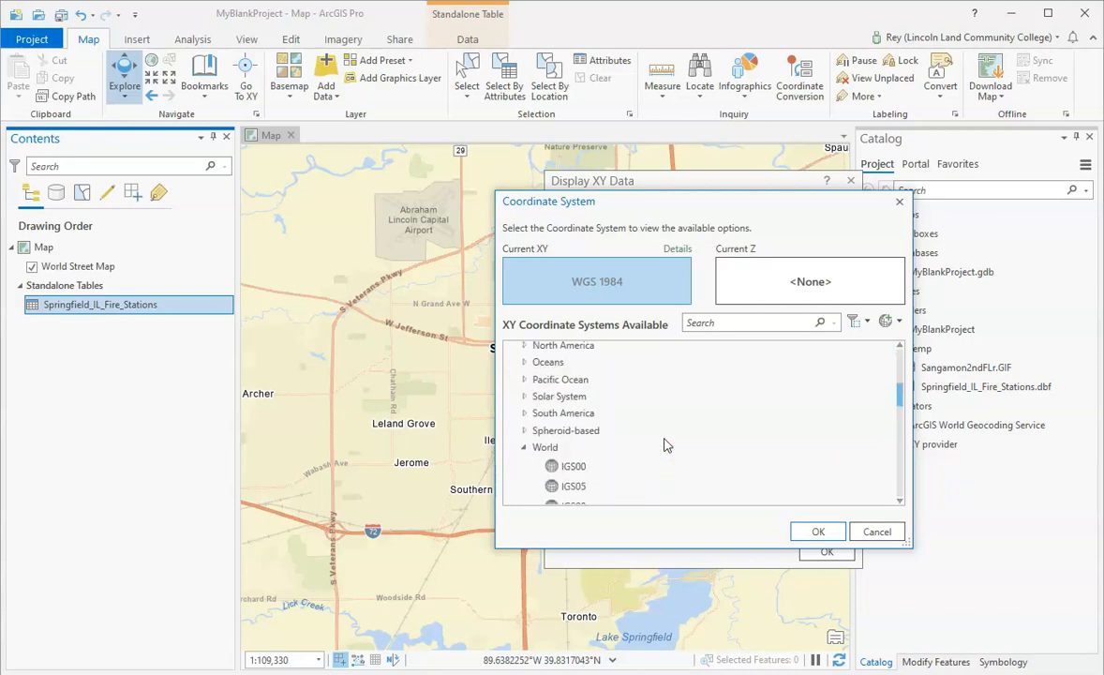
scroll(562, 426, up, 1)
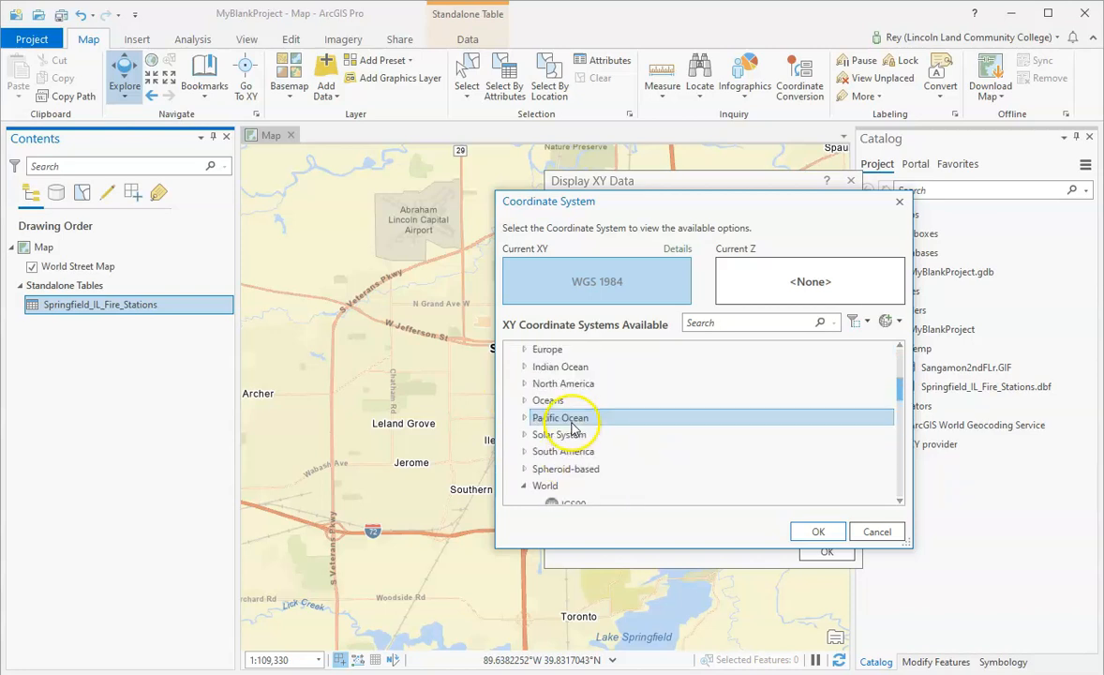
click(525, 383)
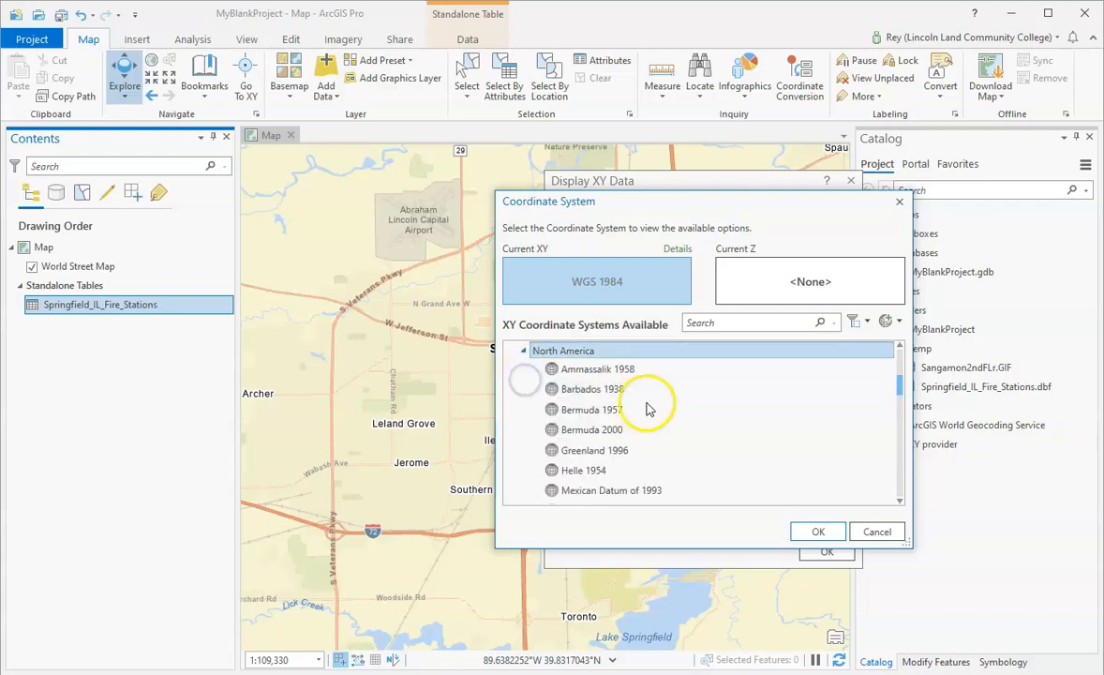
scroll(615, 387, down, 2)
scroll(637, 384, down, 2)
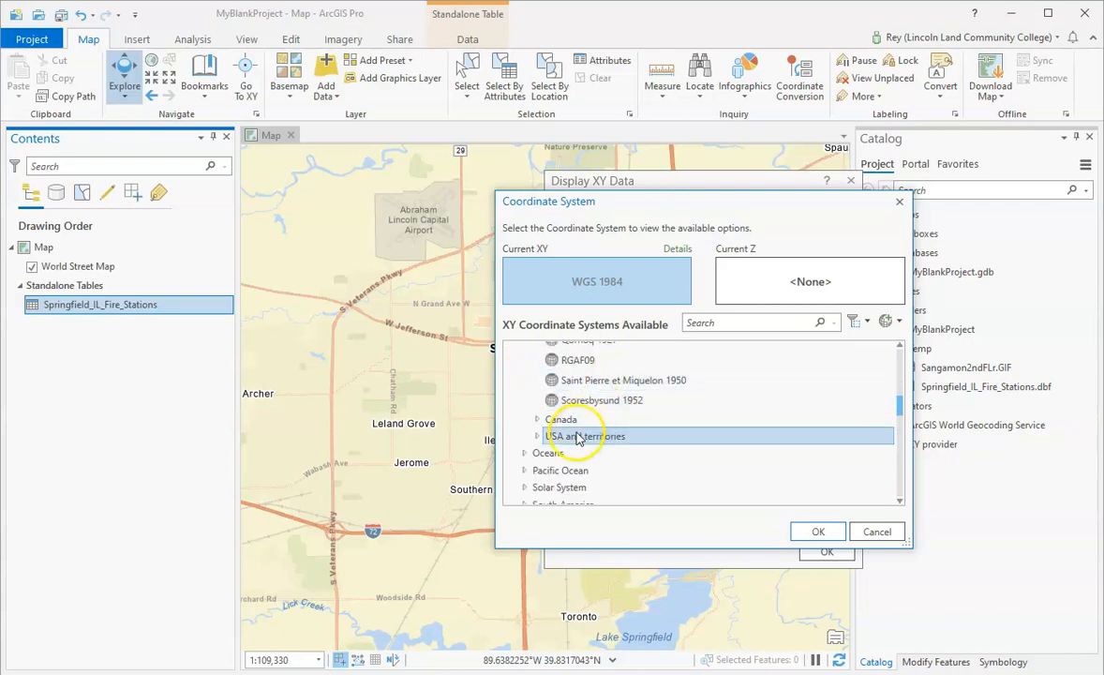
click(536, 436)
scroll(615, 424, down, 2)
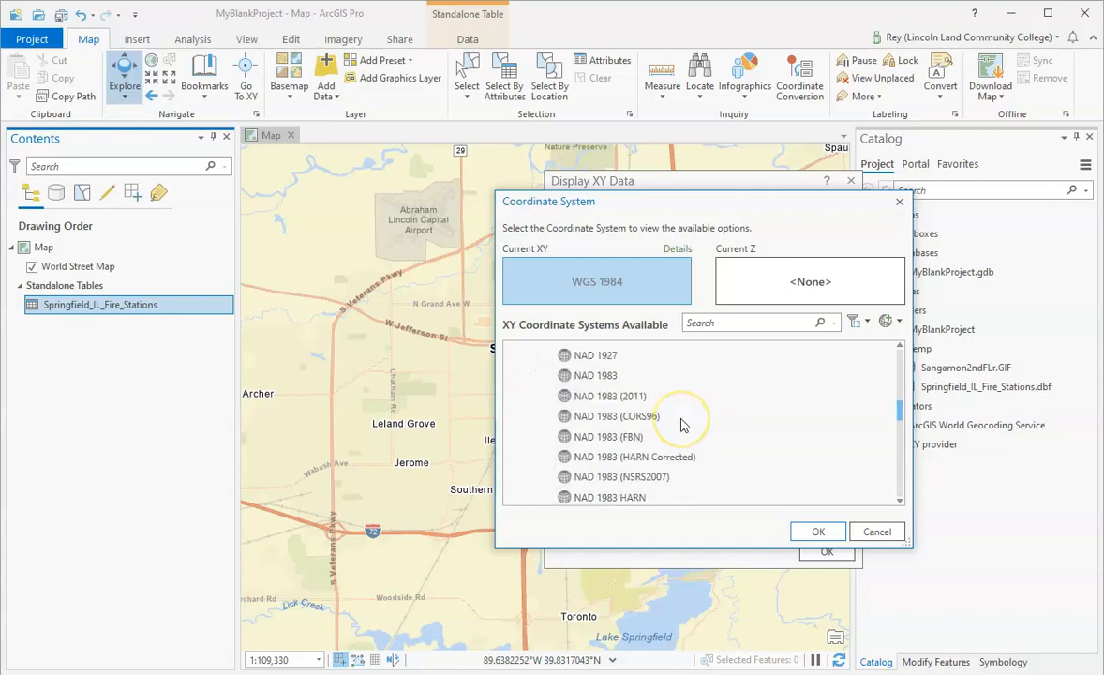
click(584, 399)
click(581, 376)
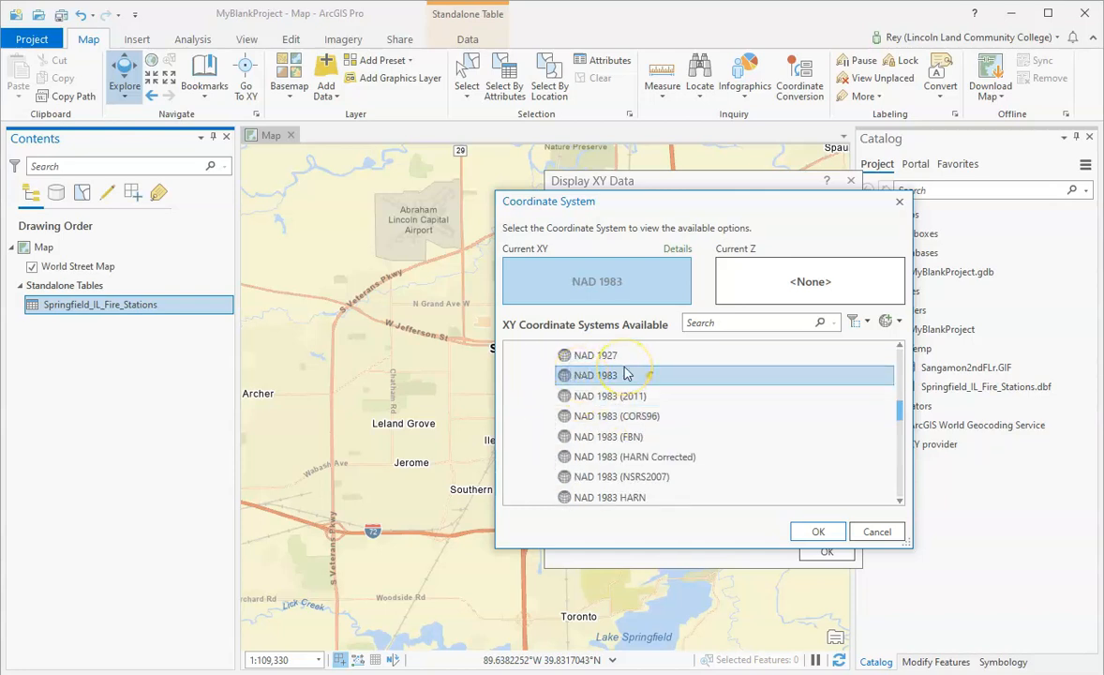
click(819, 532)
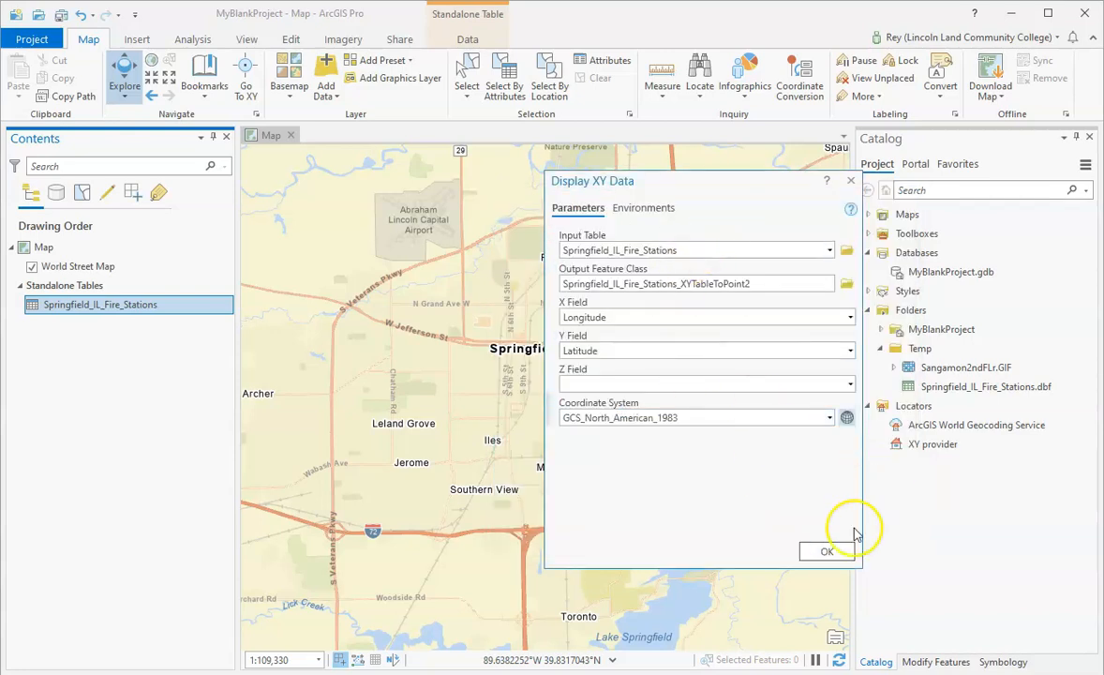
- Run Display XY Data and turn on the new fire stations point layer on the map
click(825, 551)
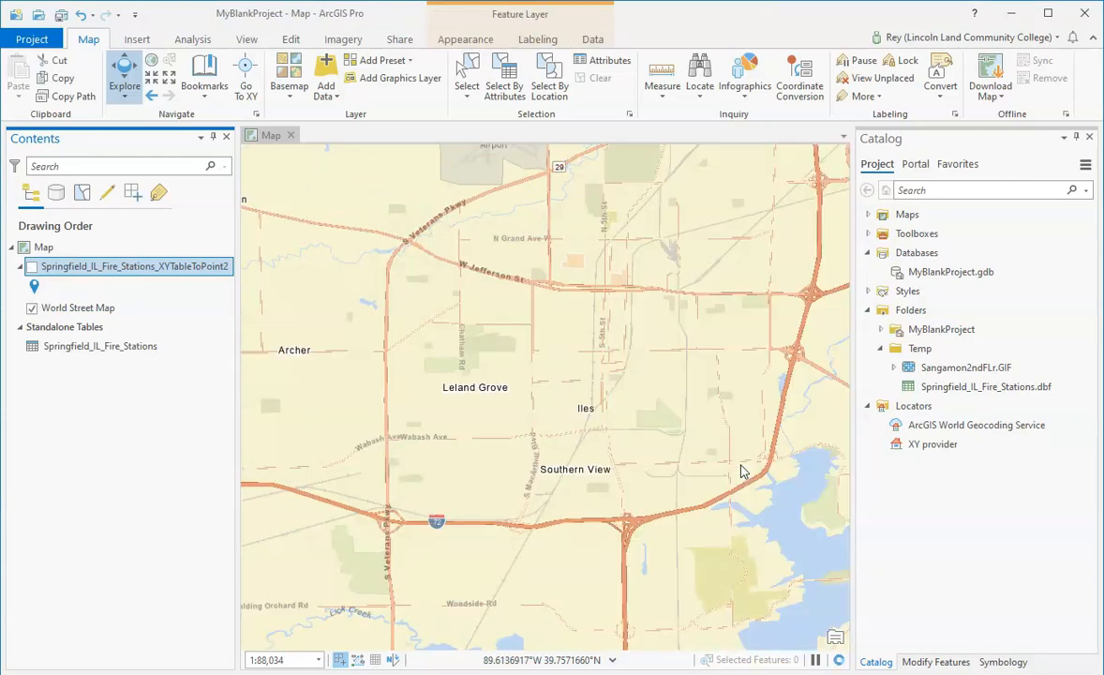
click(710, 442)
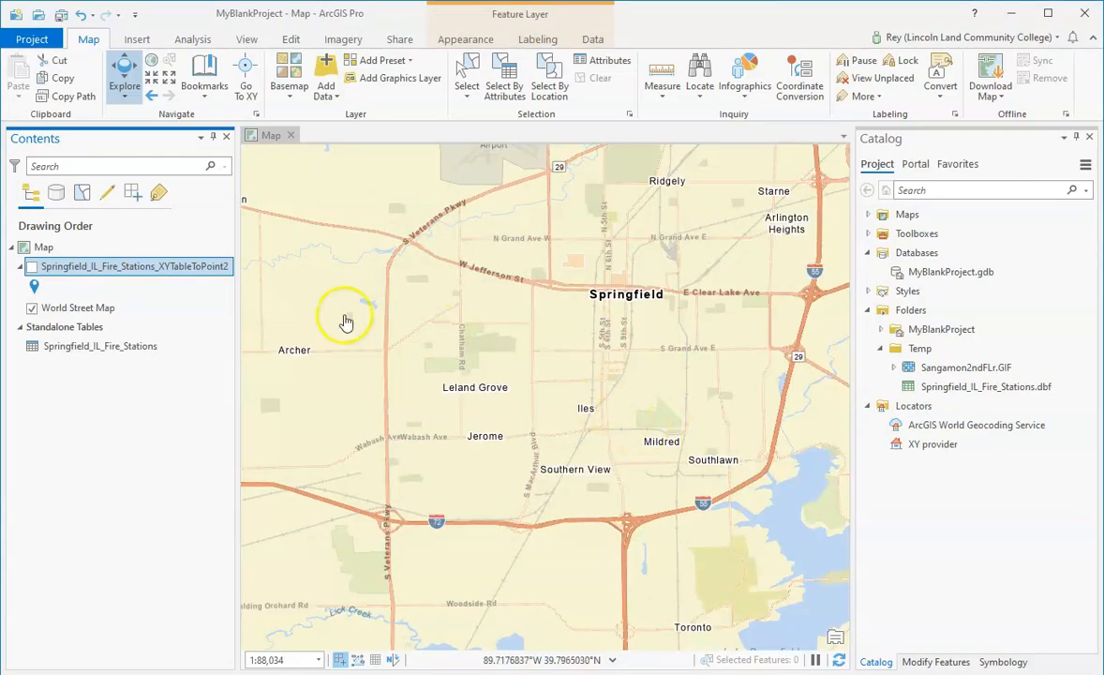
click(32, 271)
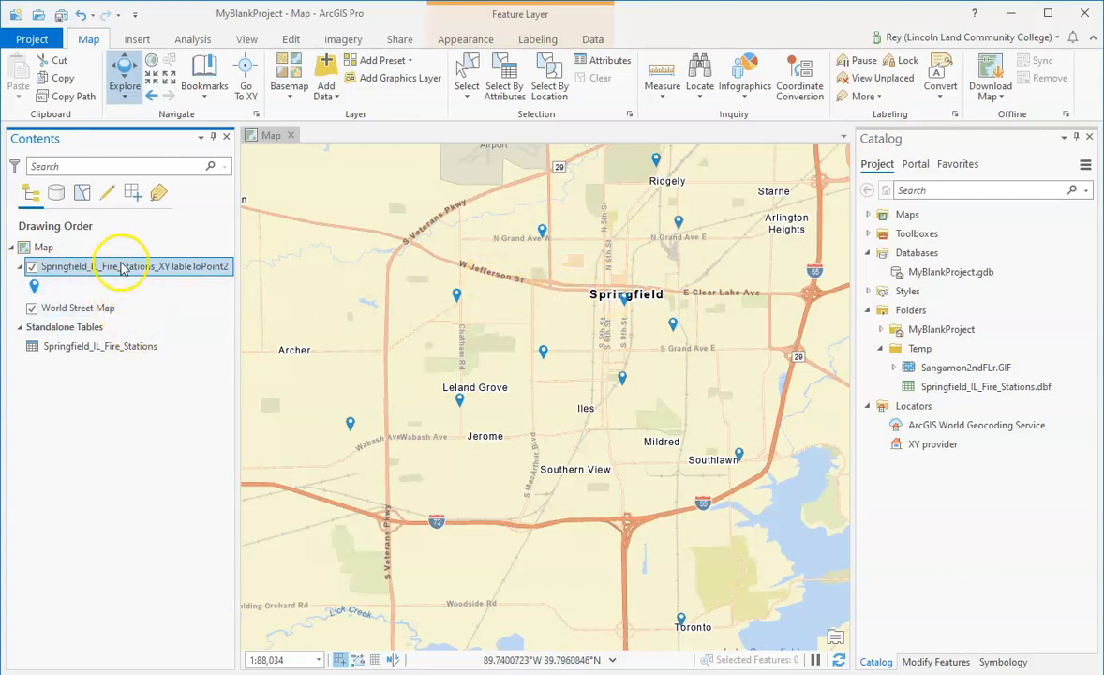
- Examine the source properties of the fire stations point layer, including its database path, feature class and object class ID
right_click(184, 271)
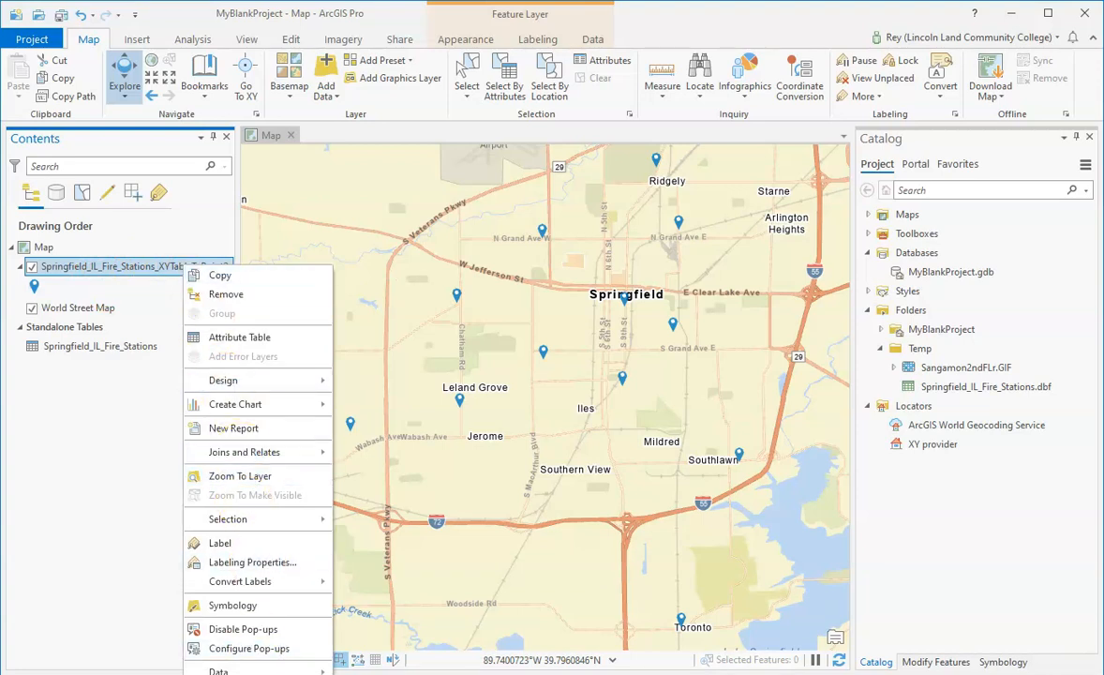
click(236, 673)
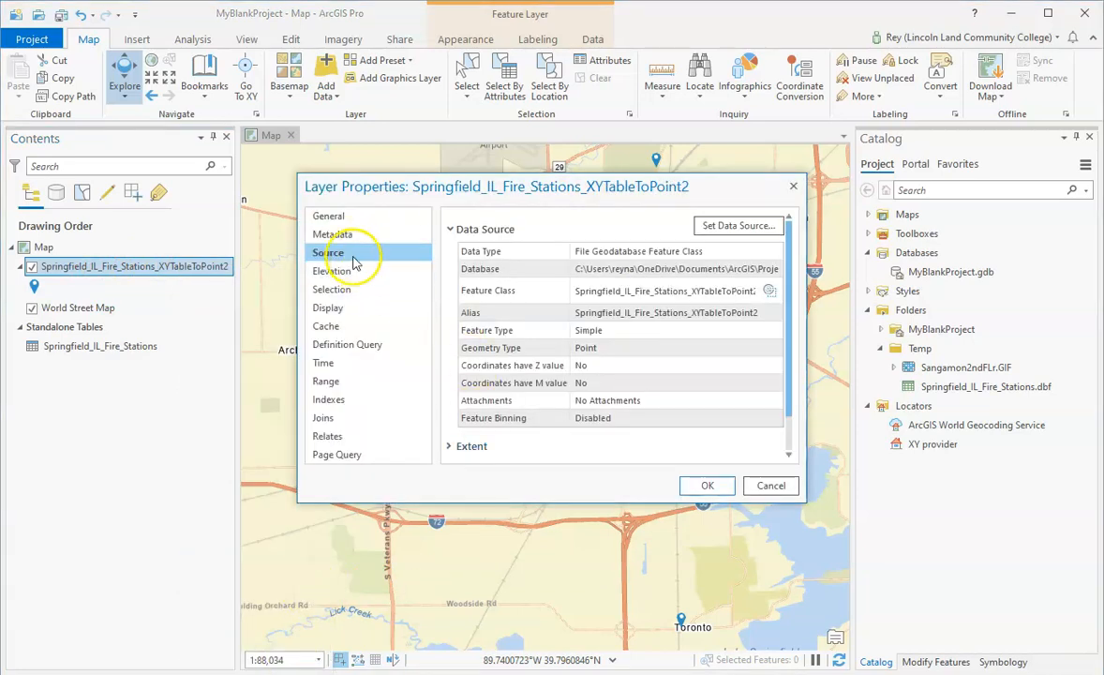
drag(622, 269, 790, 265)
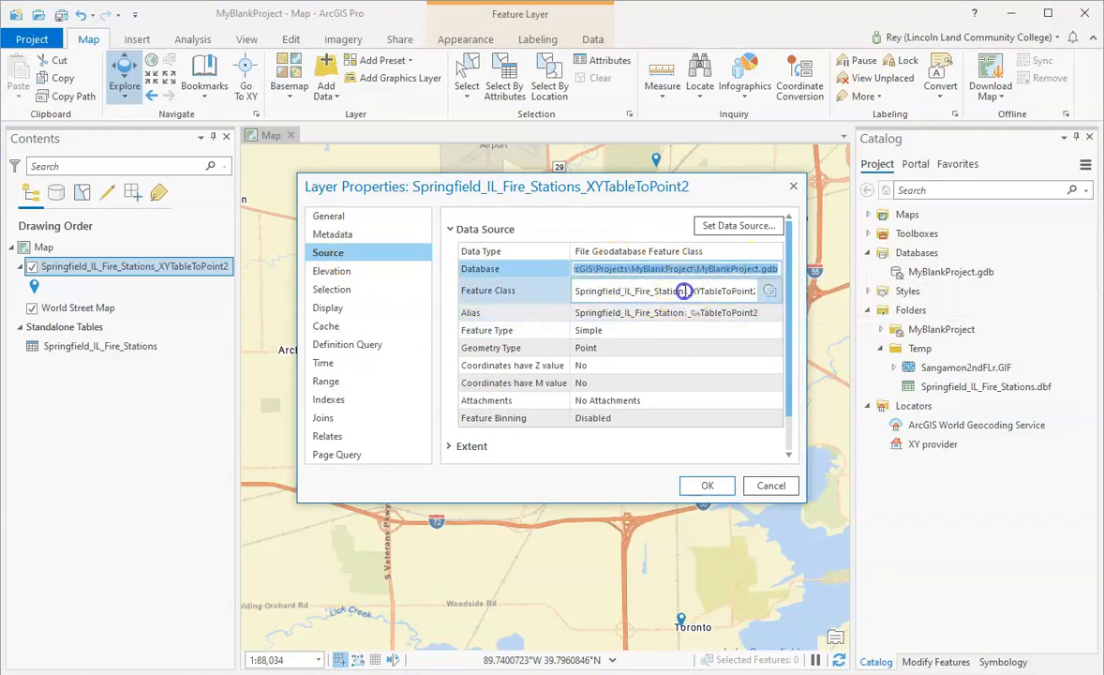
drag(667, 291, 772, 289)
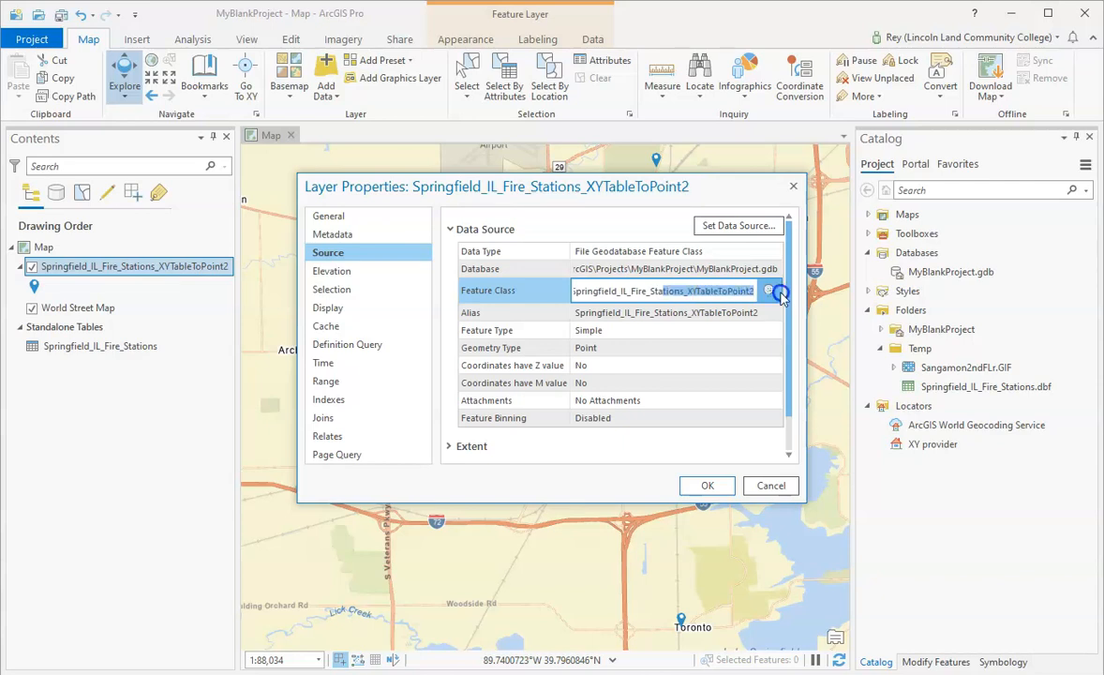
click(602, 290)
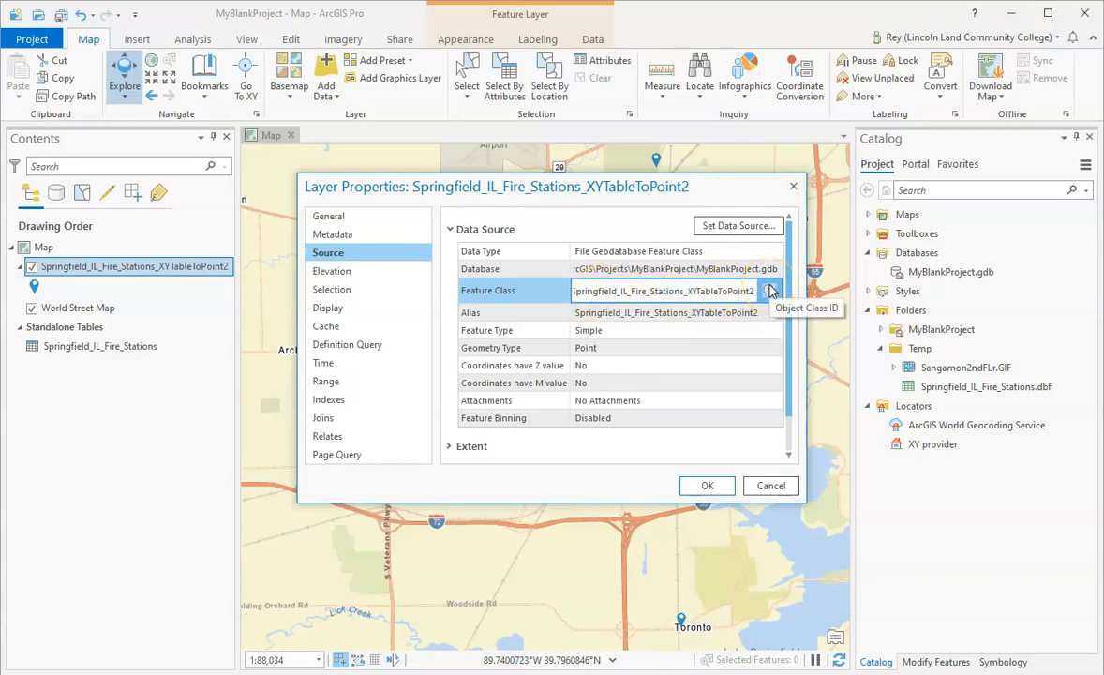
drag(628, 292, 783, 293)
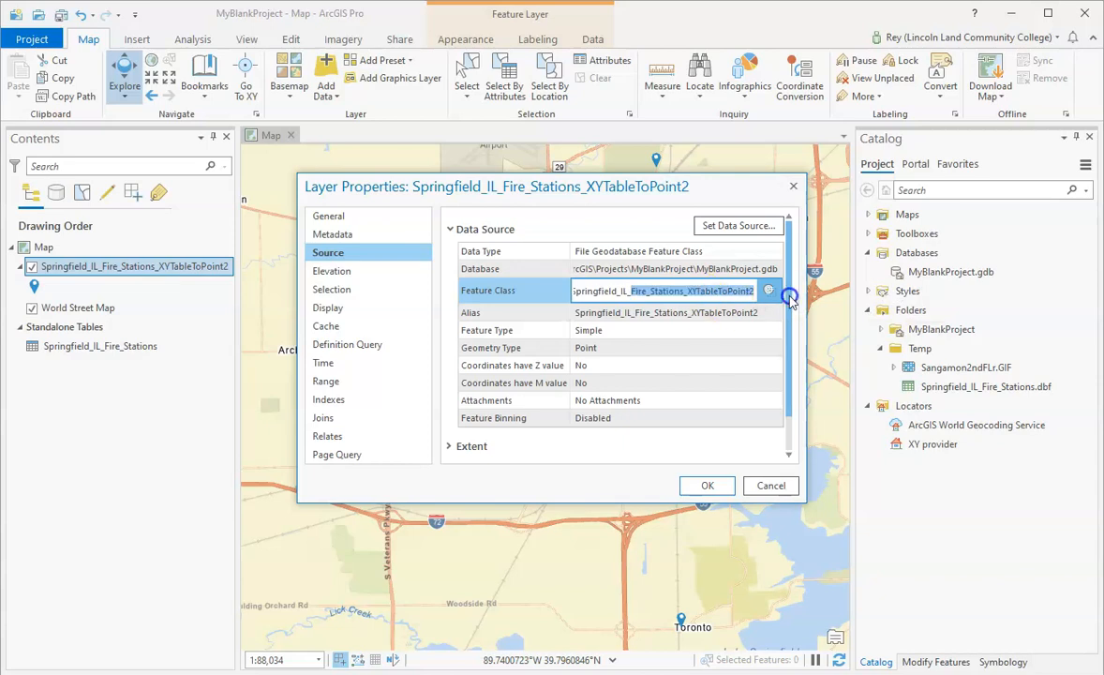
click(768, 291)
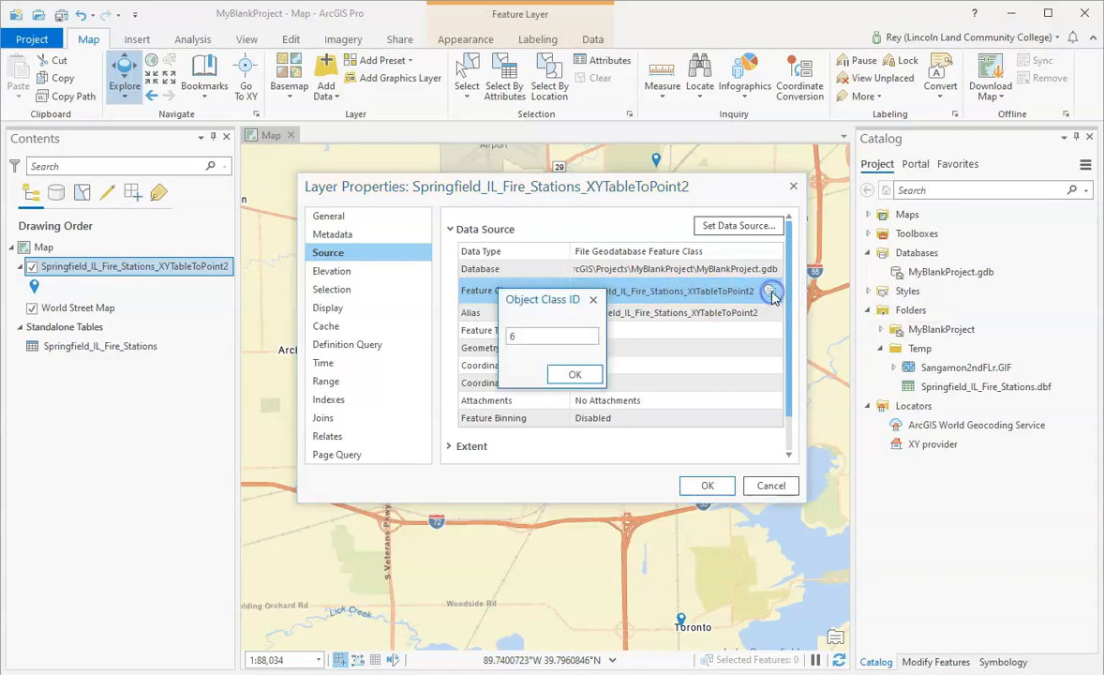
click(594, 300)
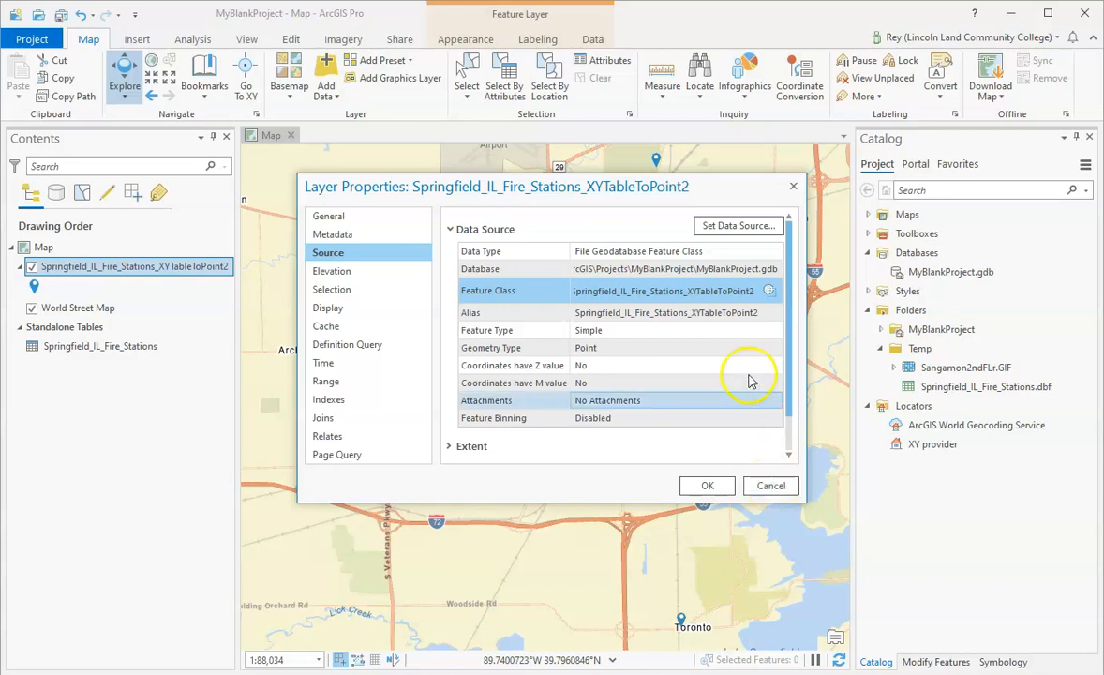
click(752, 272)
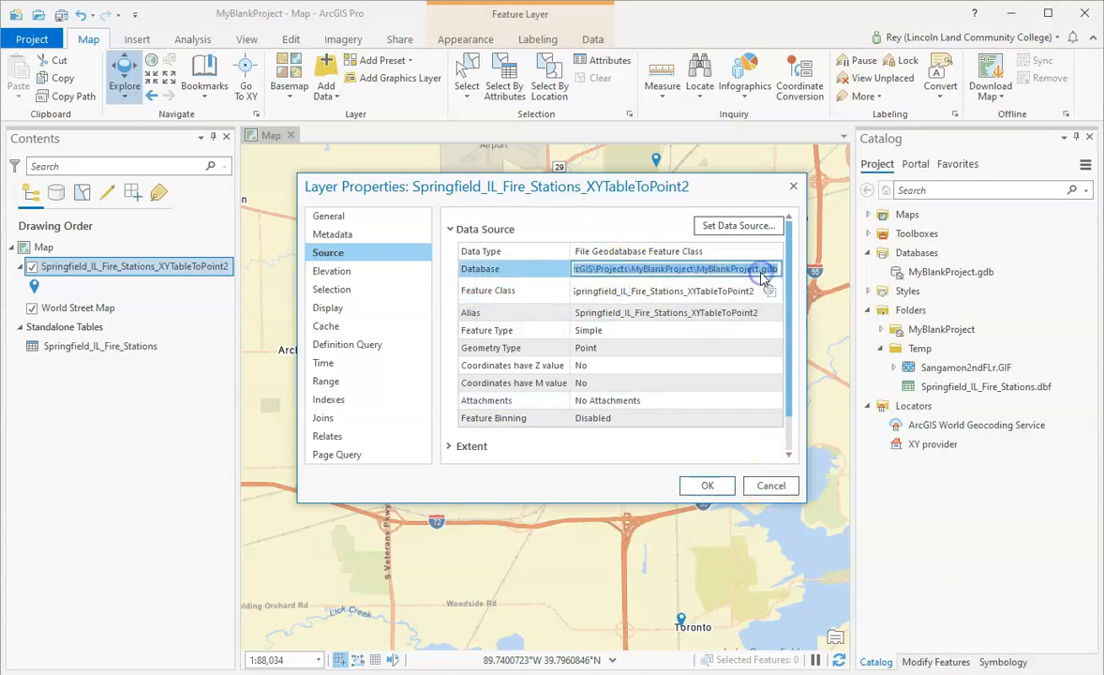
click(705, 489)
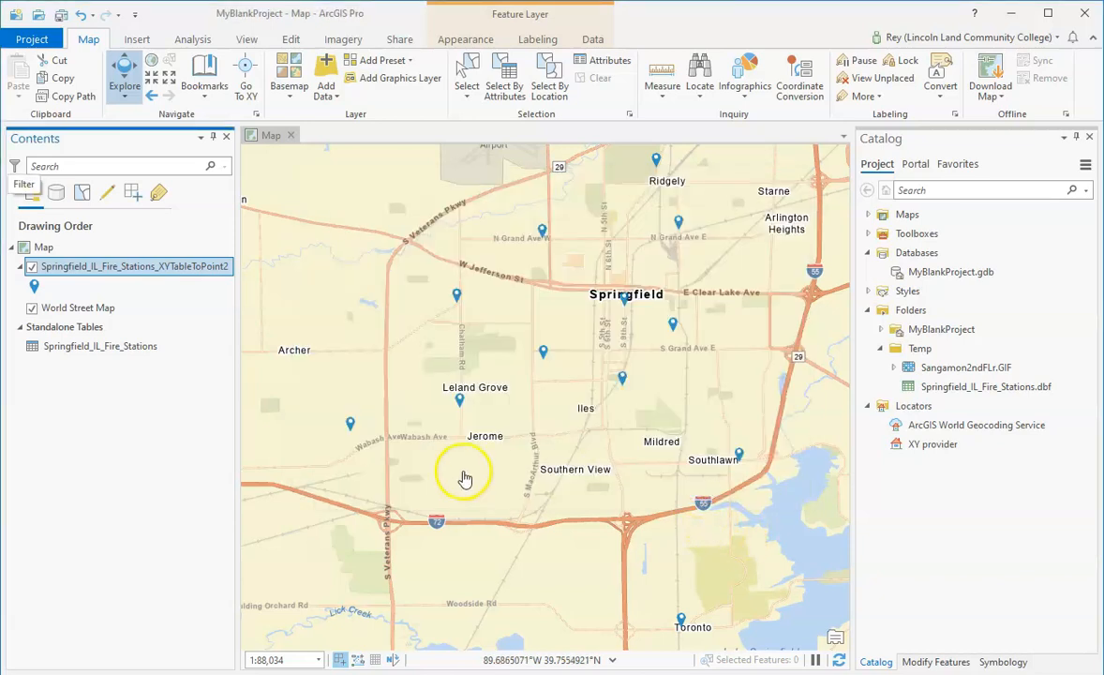
drag(505, 344, 483, 383)
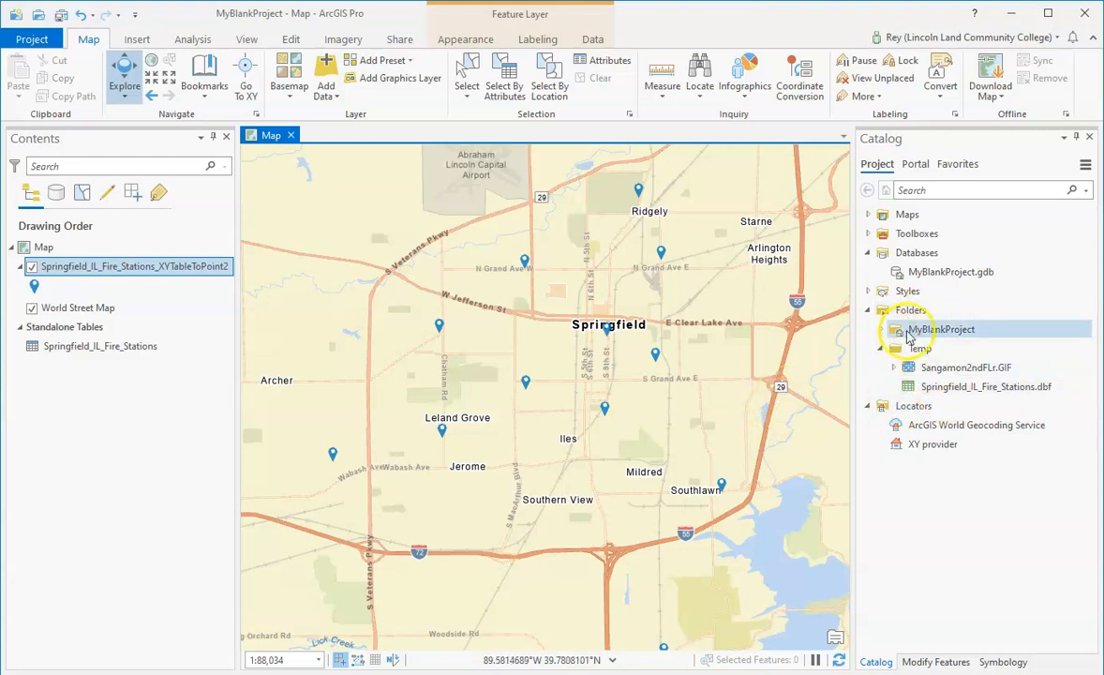
- Refresh the MyBlankProject.gdb geodatabase and locate the fire stations point feature class inside it
right_click(944, 276)
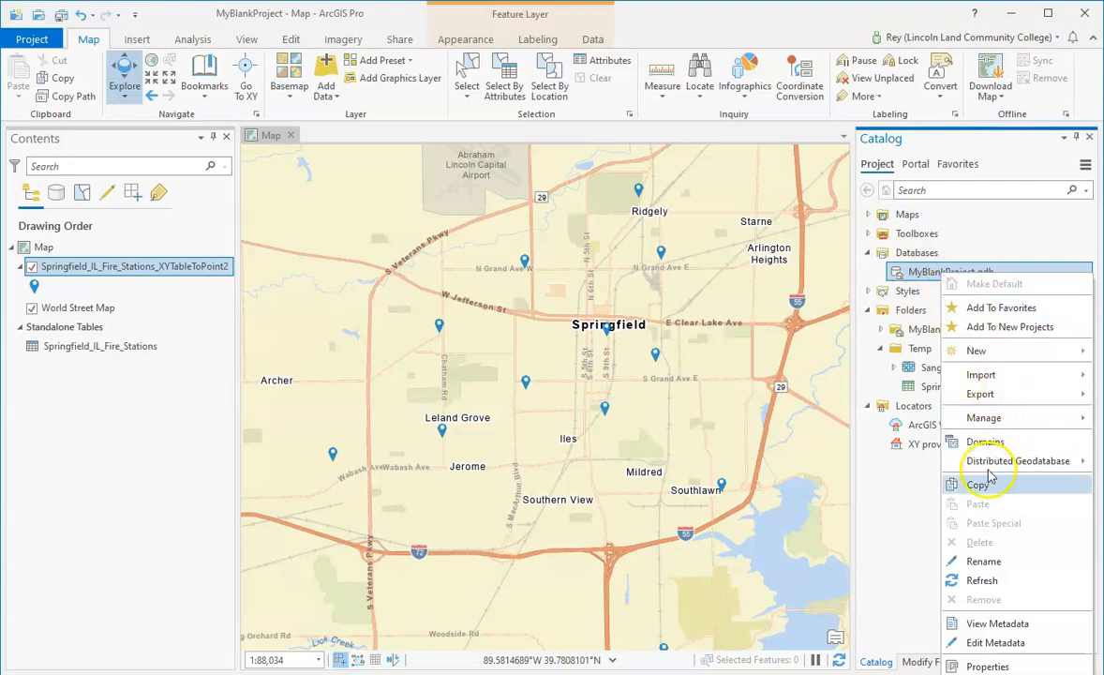
click(974, 581)
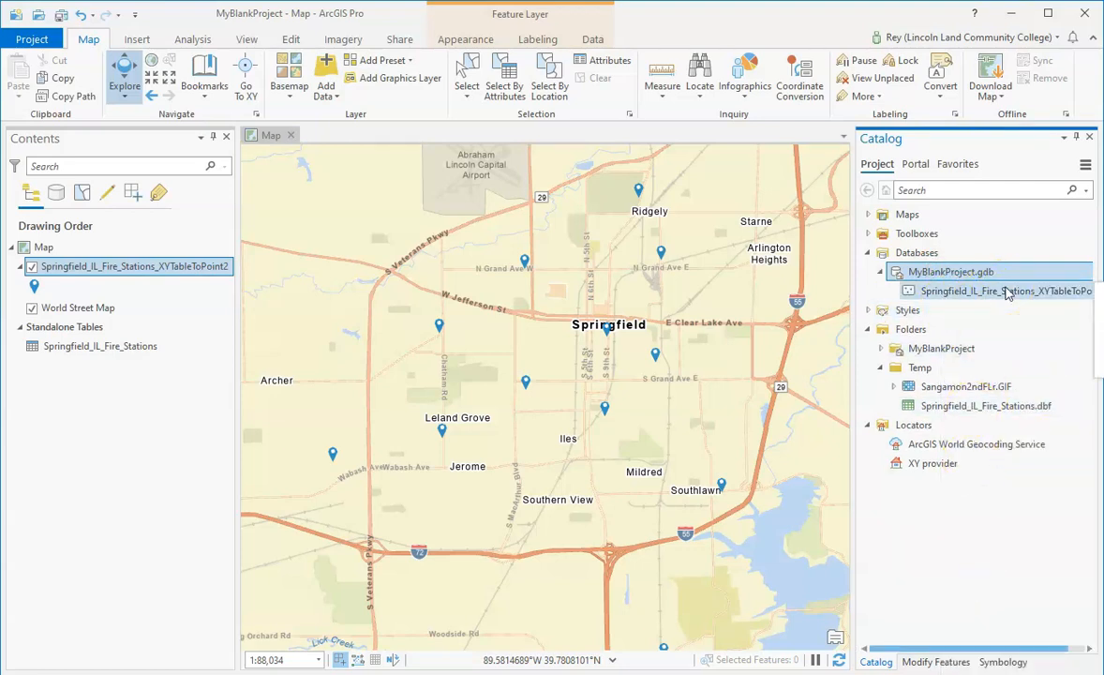
click(1022, 294)
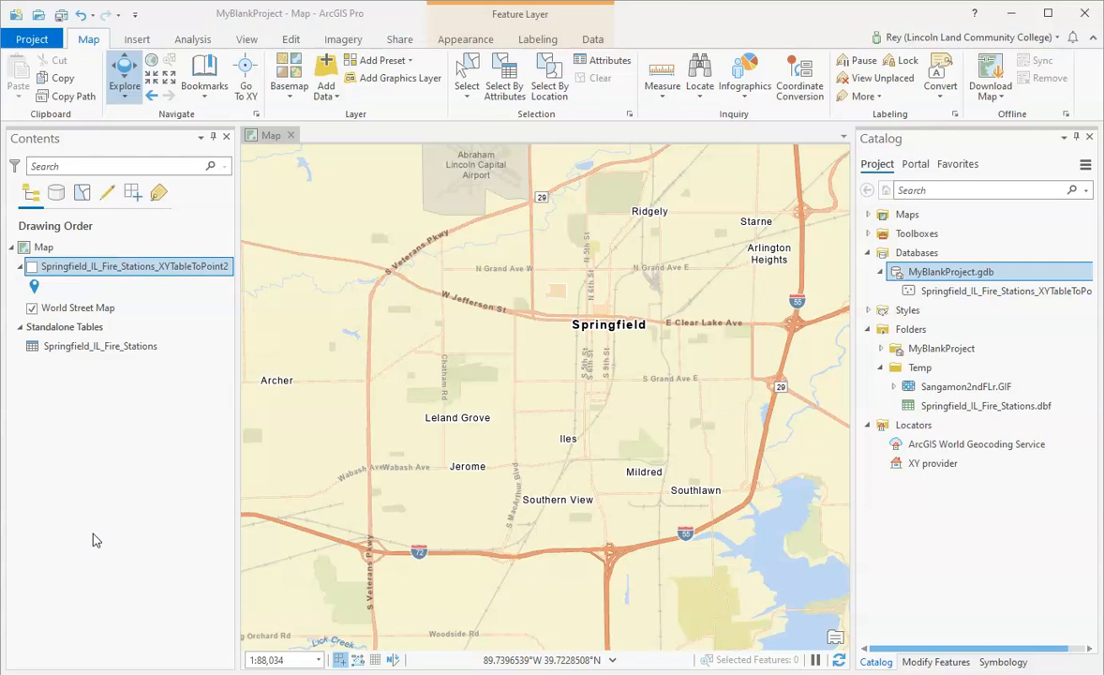
- Start the guided Geocode Table workflow for the Springfield_IL_Fire_Stations table after reading its outline of steps
click(91, 346)
right_click(91, 348)
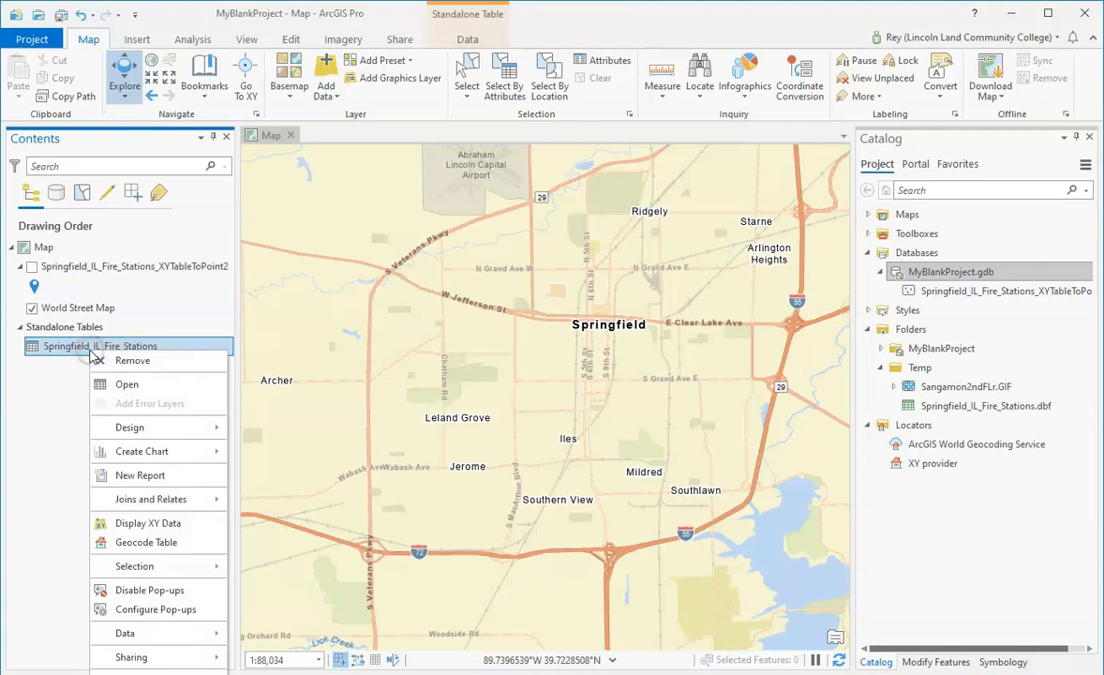
click(146, 541)
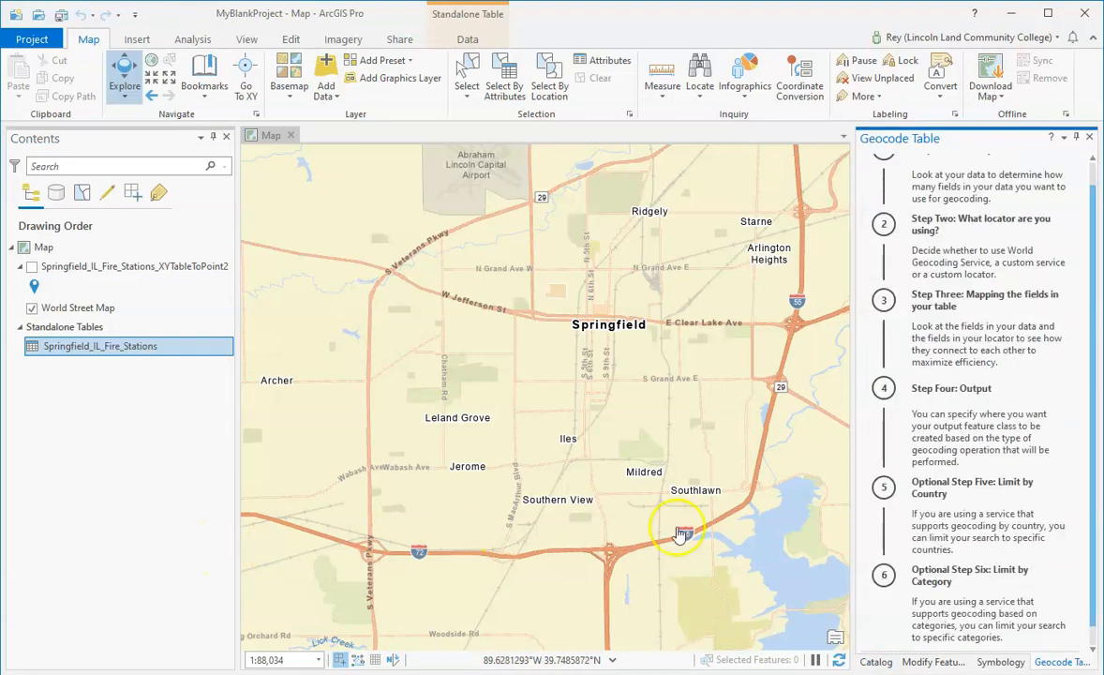
scroll(1031, 286, up, 1)
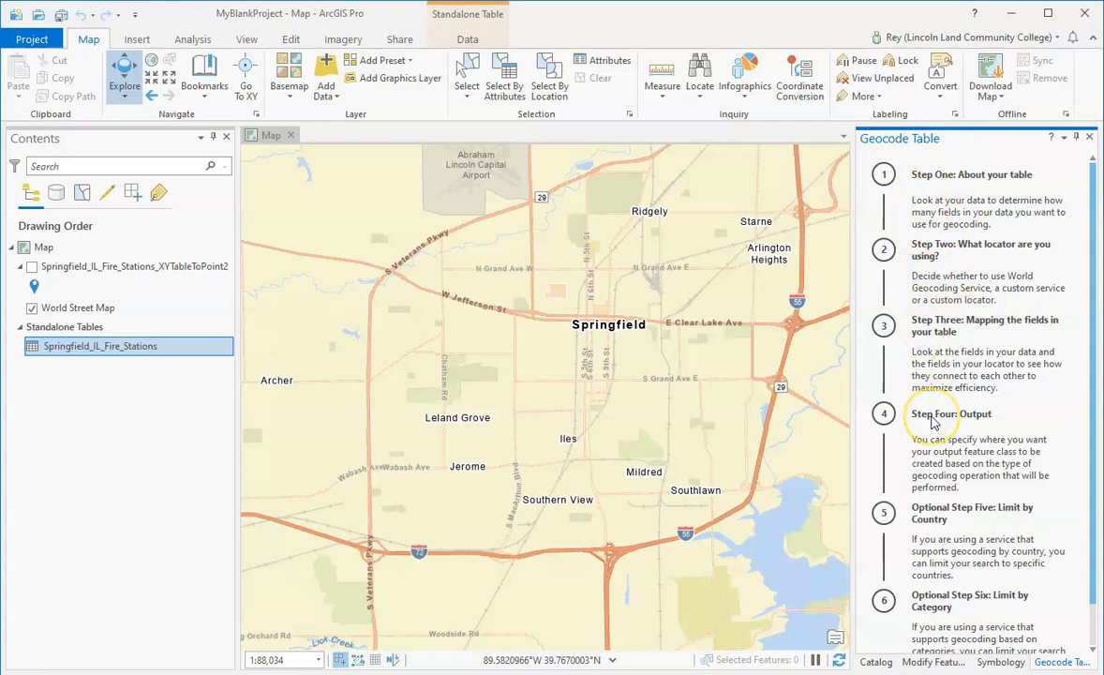
scroll(934, 422, down, 1)
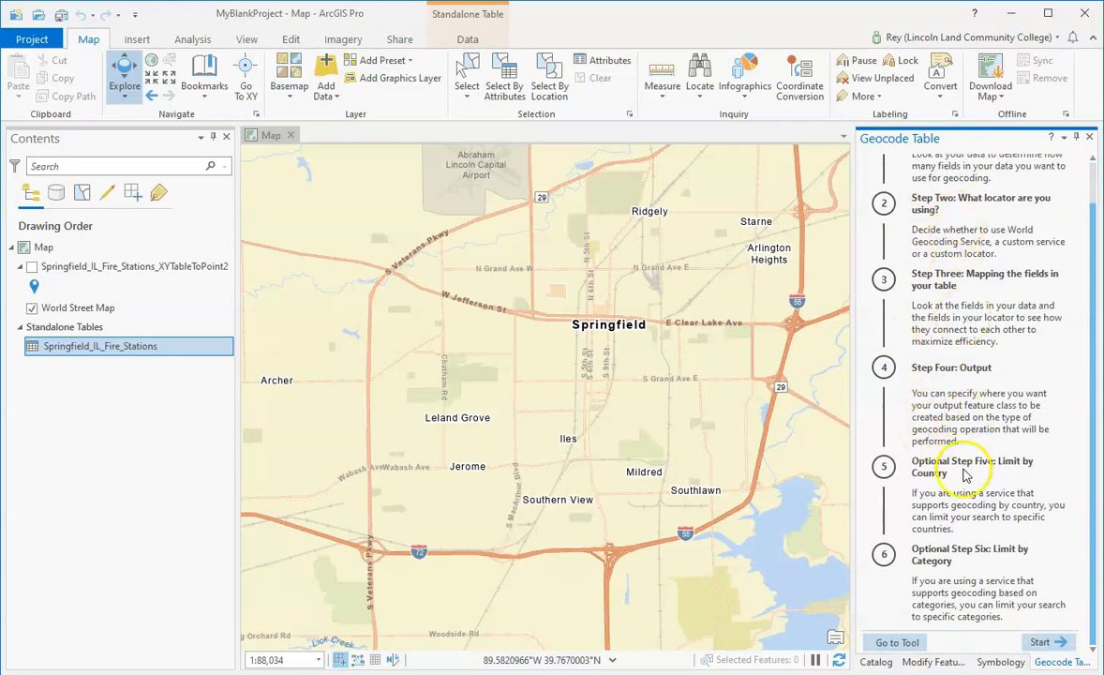
click(1043, 643)
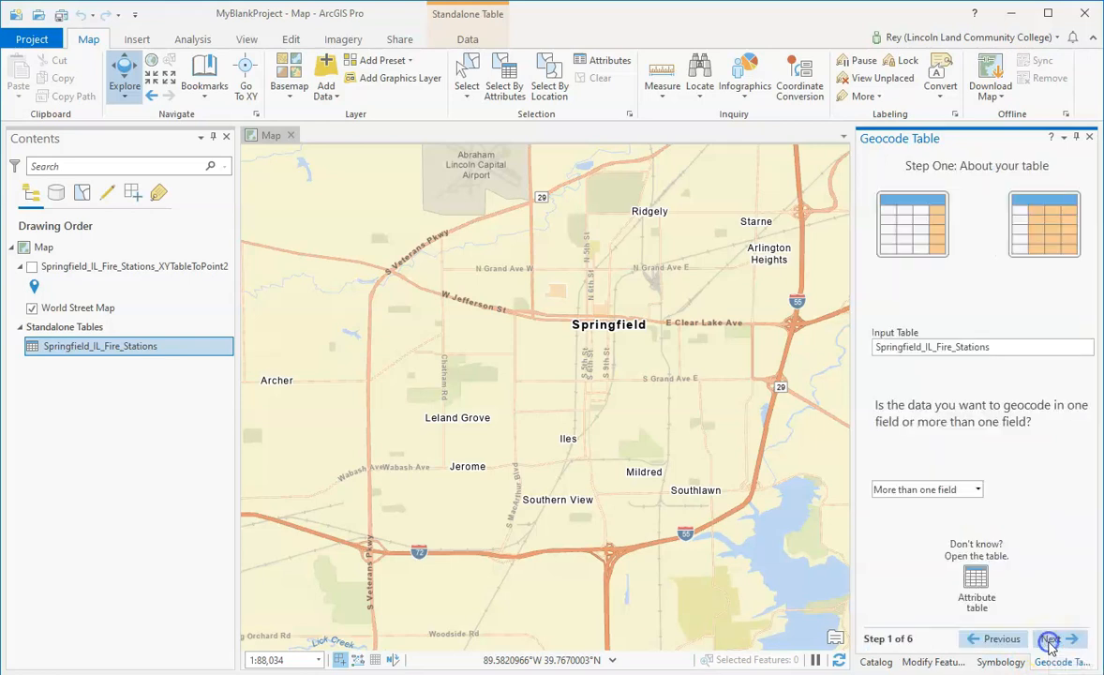
- Open the fire stations attribute table to check its address fields and accept "More than one field" for the geocoding input
right_click(127, 345)
click(156, 379)
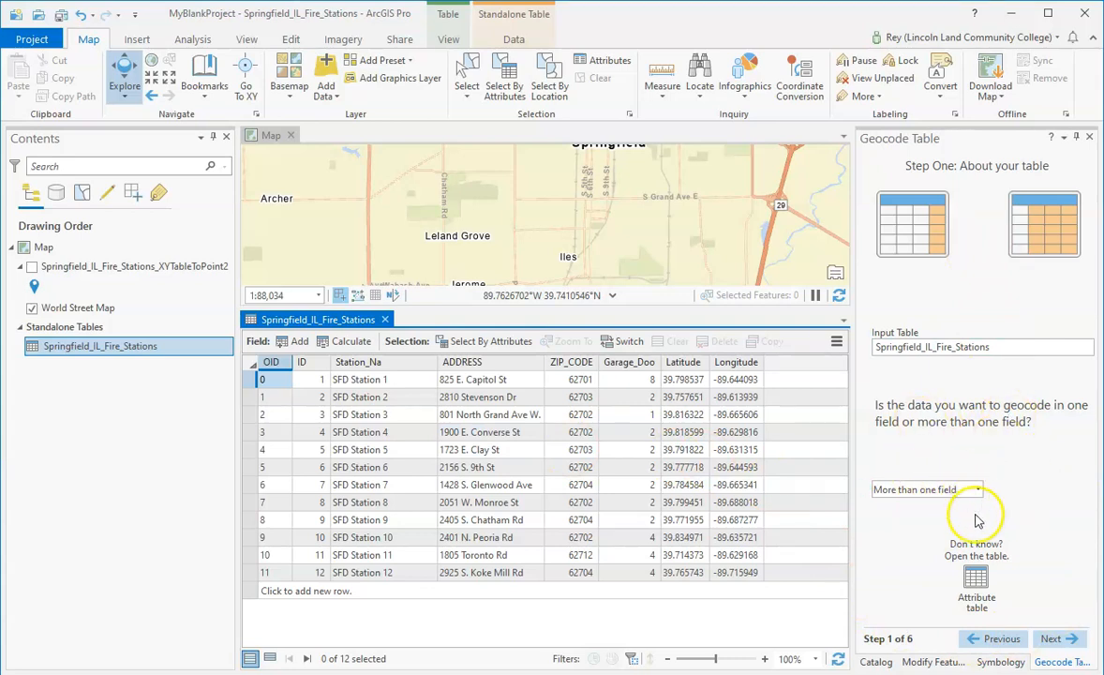
click(1056, 640)
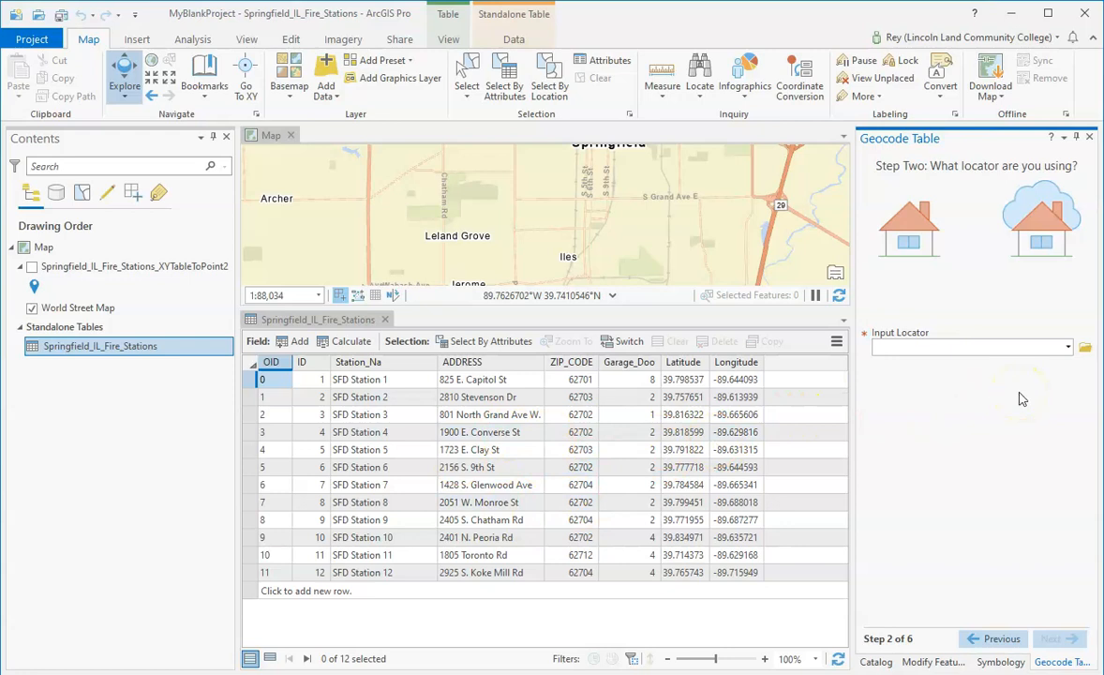
- Set the input locator to ArcGIS World Geocoding Service and continue to the field mapping
click(1068, 350)
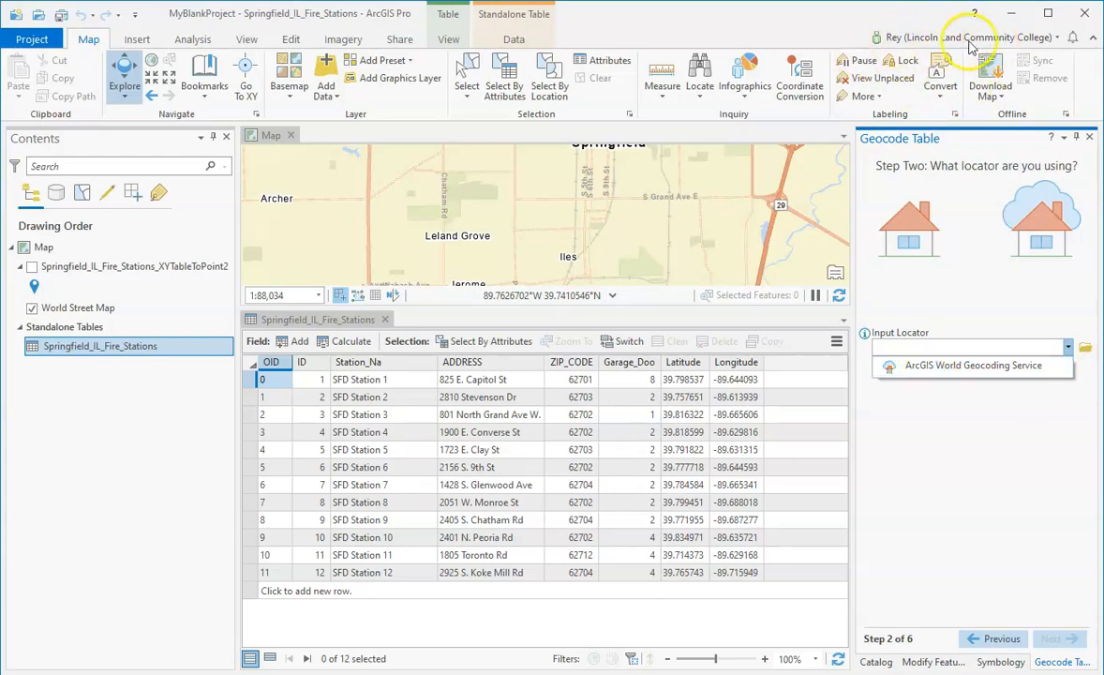
click(952, 371)
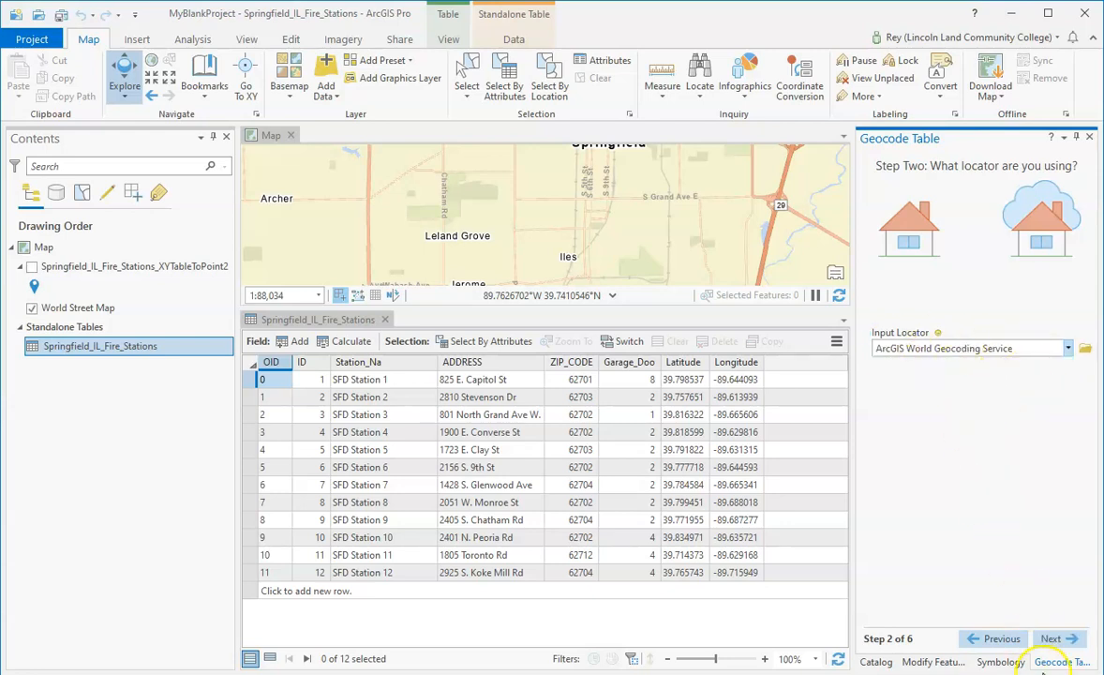
click(1051, 639)
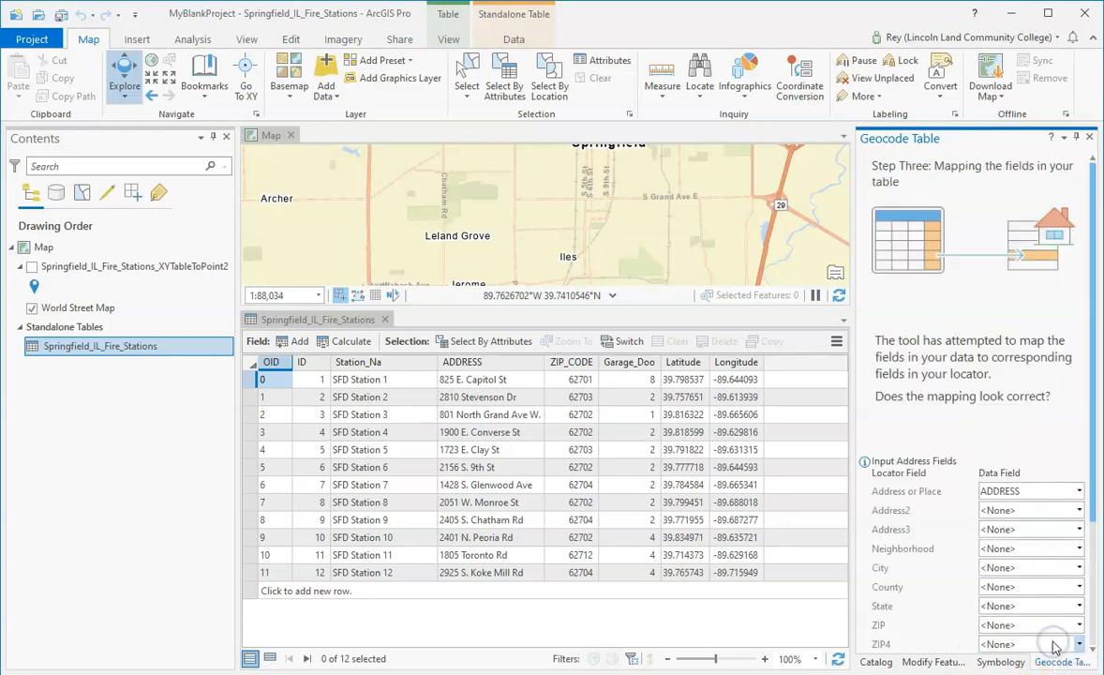
- Map the locator's ZIP field to ZIP_CODE, keep ADDRESS for Address or Place, and continue to the output settings
drag(1096, 328, 1093, 431)
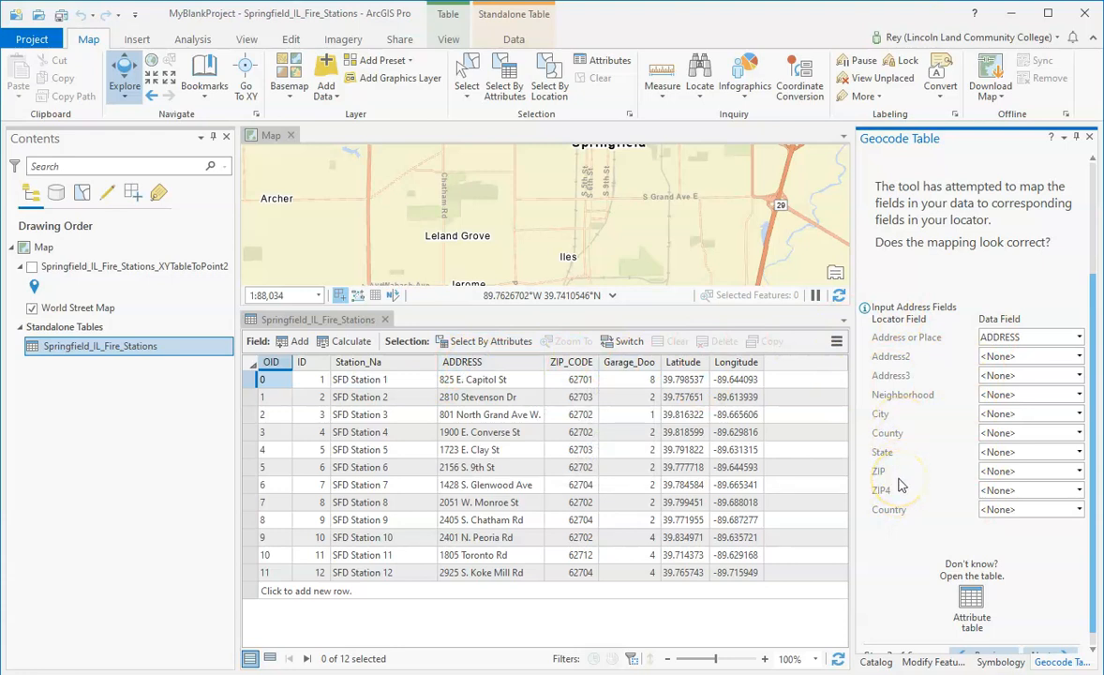
click(1077, 472)
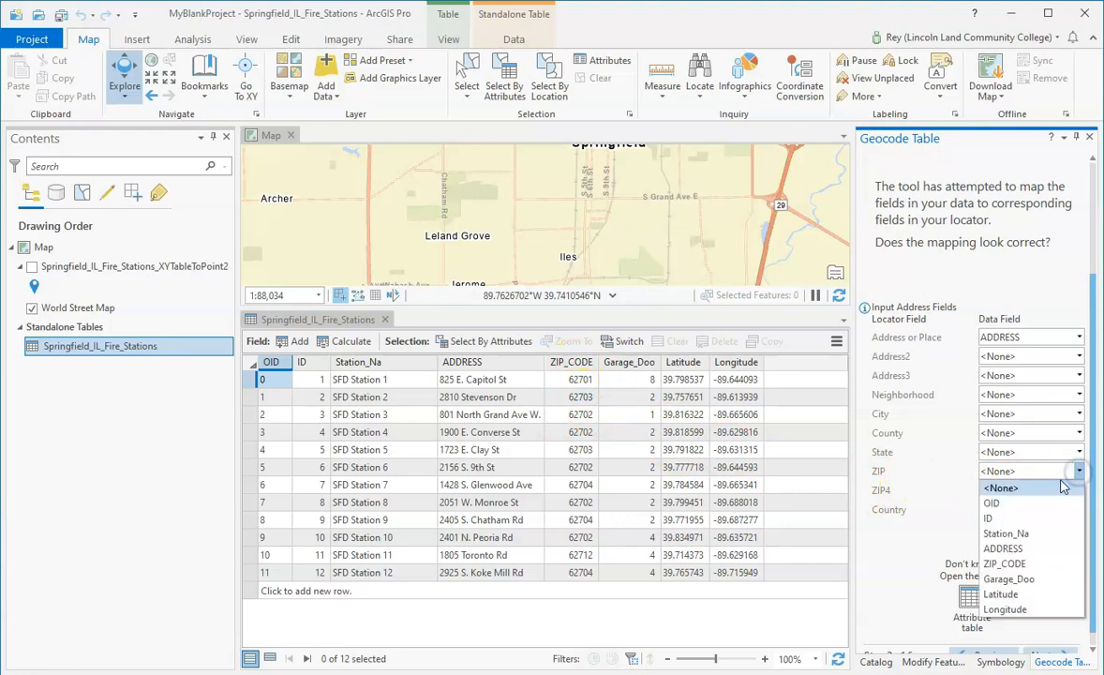
click(1028, 565)
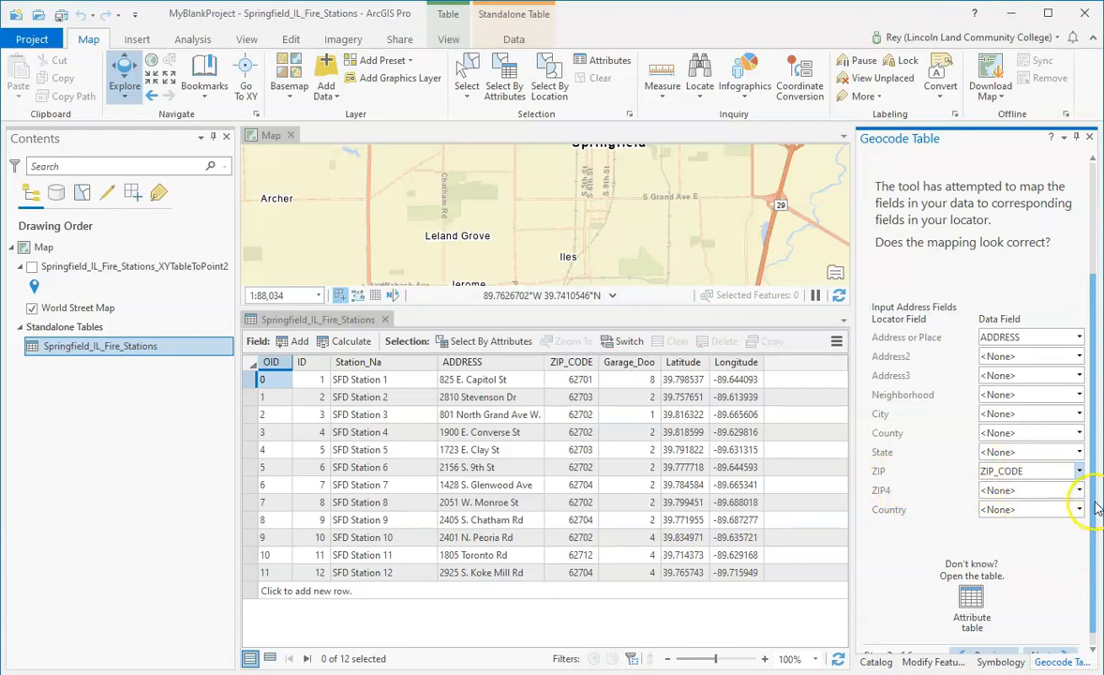
scroll(1097, 506, down, 1)
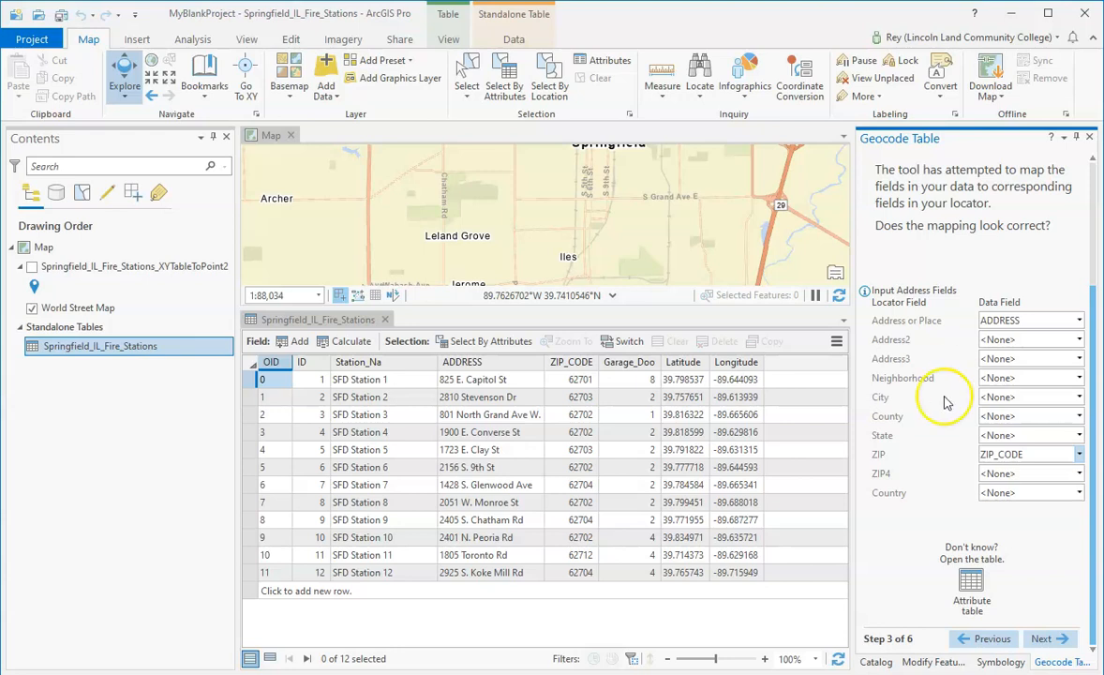
drag(1093, 517, 1095, 538)
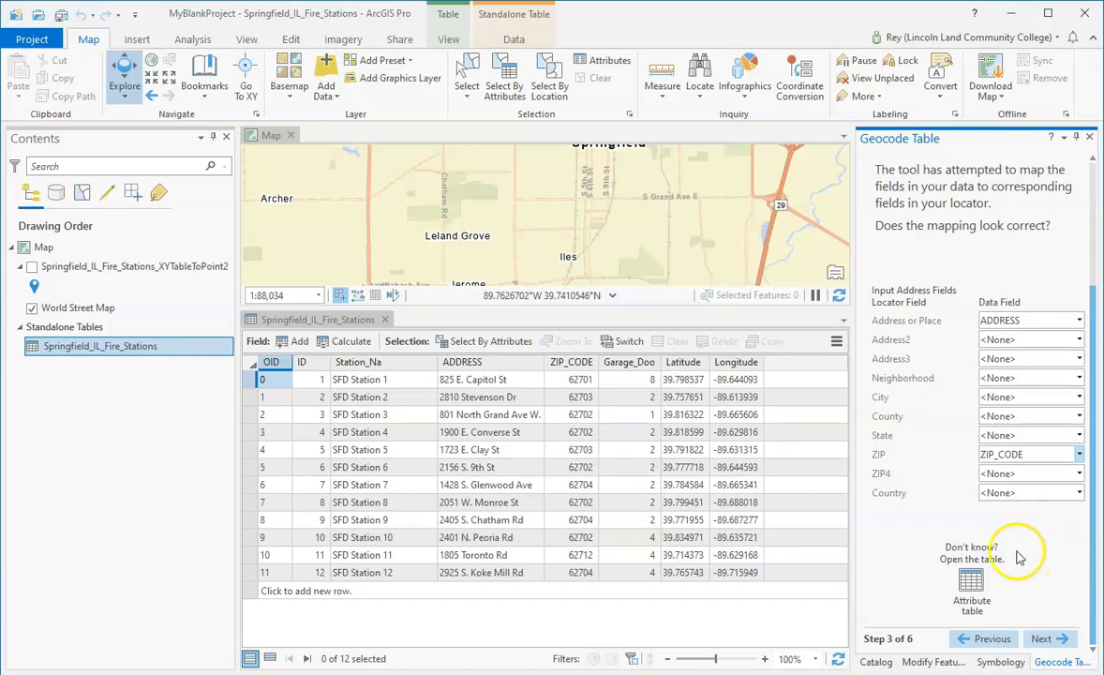
click(1042, 640)
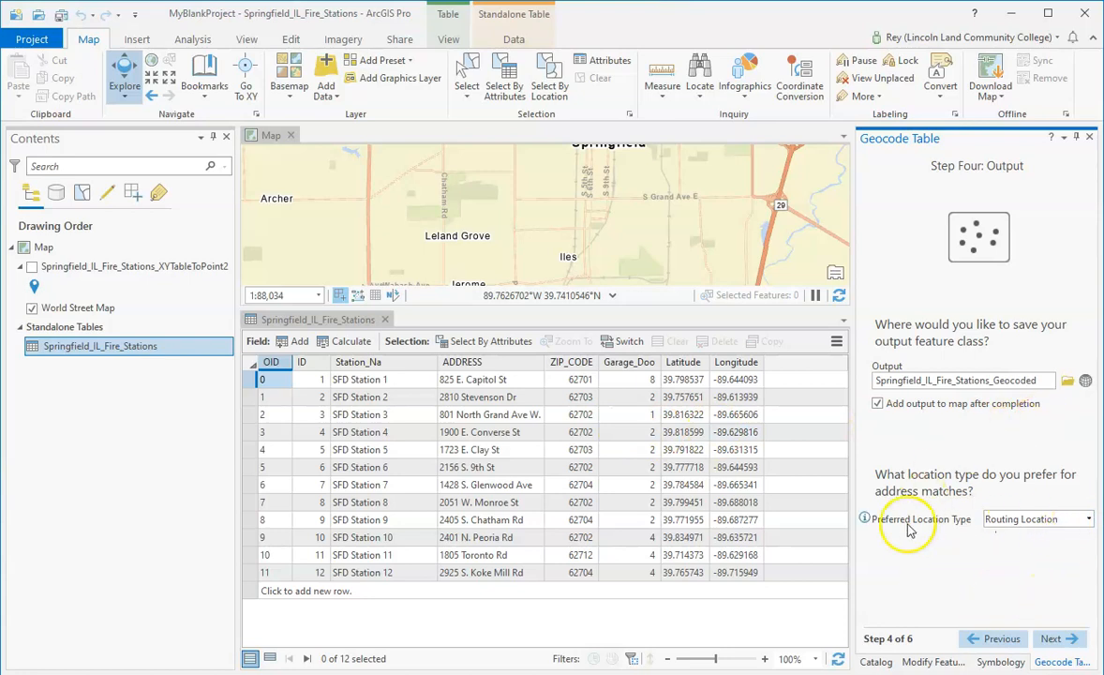
- Review the preferred location types, keep Routing Location, and accept Springfield_IL_Fire_Stations_Geocoded as the output
click(1087, 520)
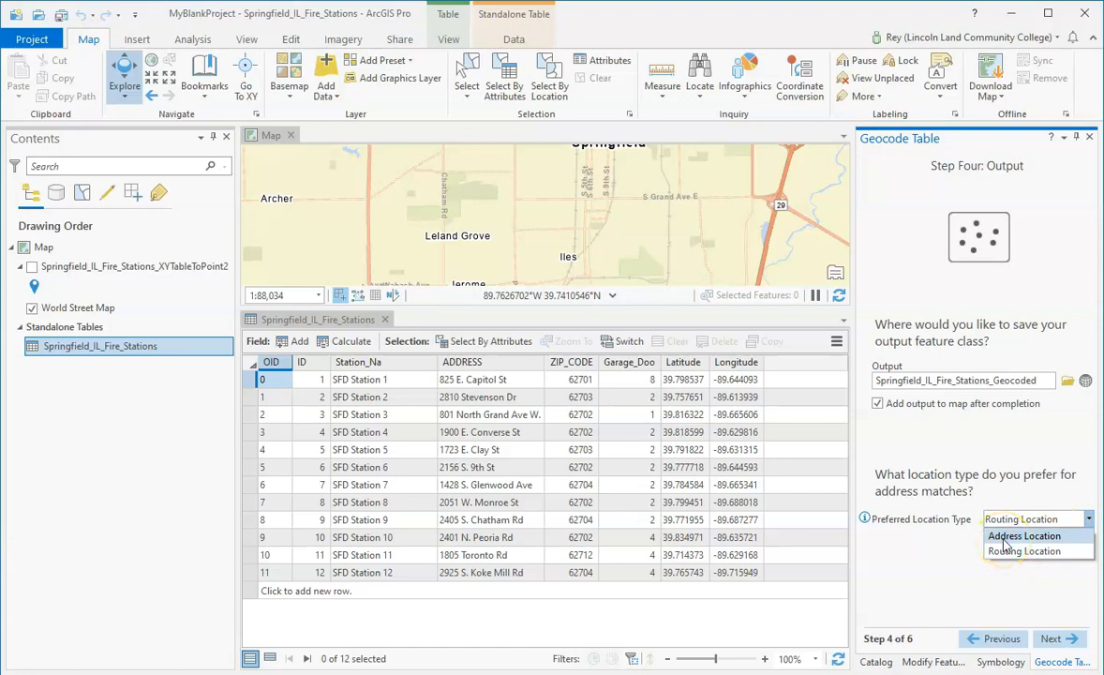
click(927, 556)
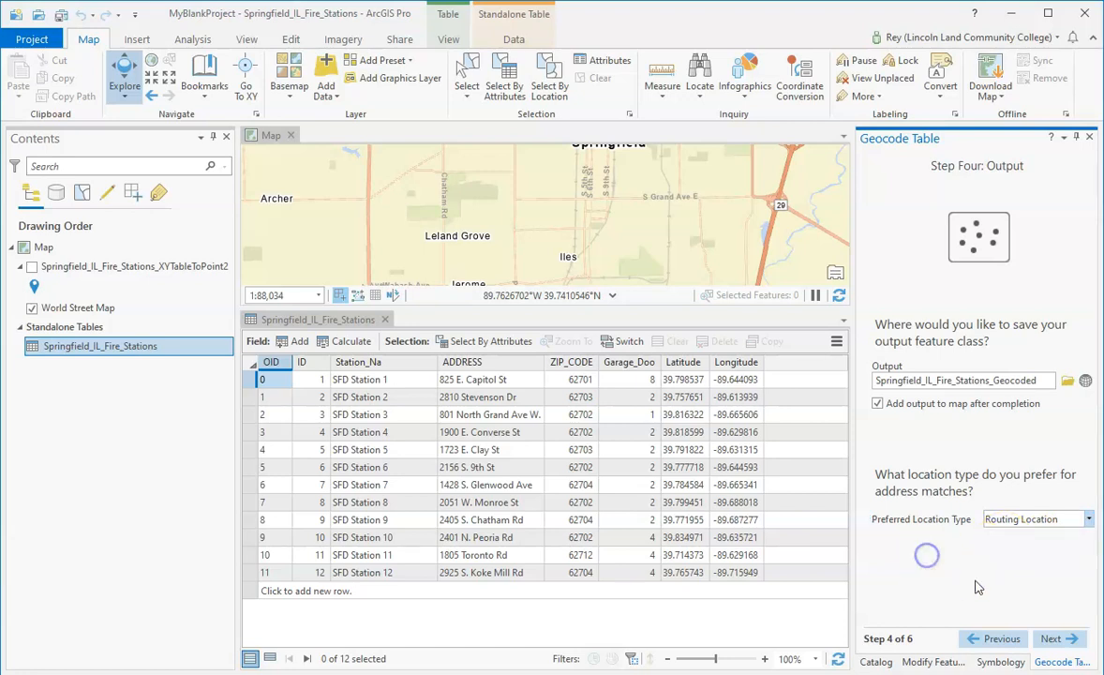
click(1053, 639)
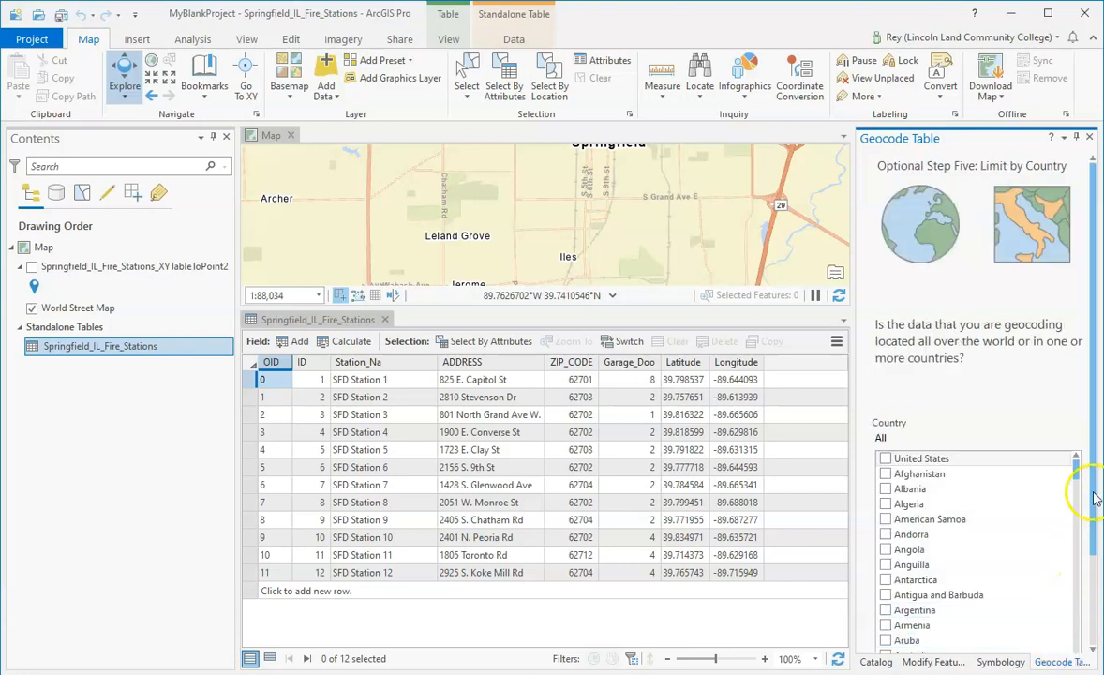
- Limit the geocoding to the United States and continue to the category limits
click(887, 459)
scroll(1022, 456, down, 4)
drag(1092, 464, 1089, 551)
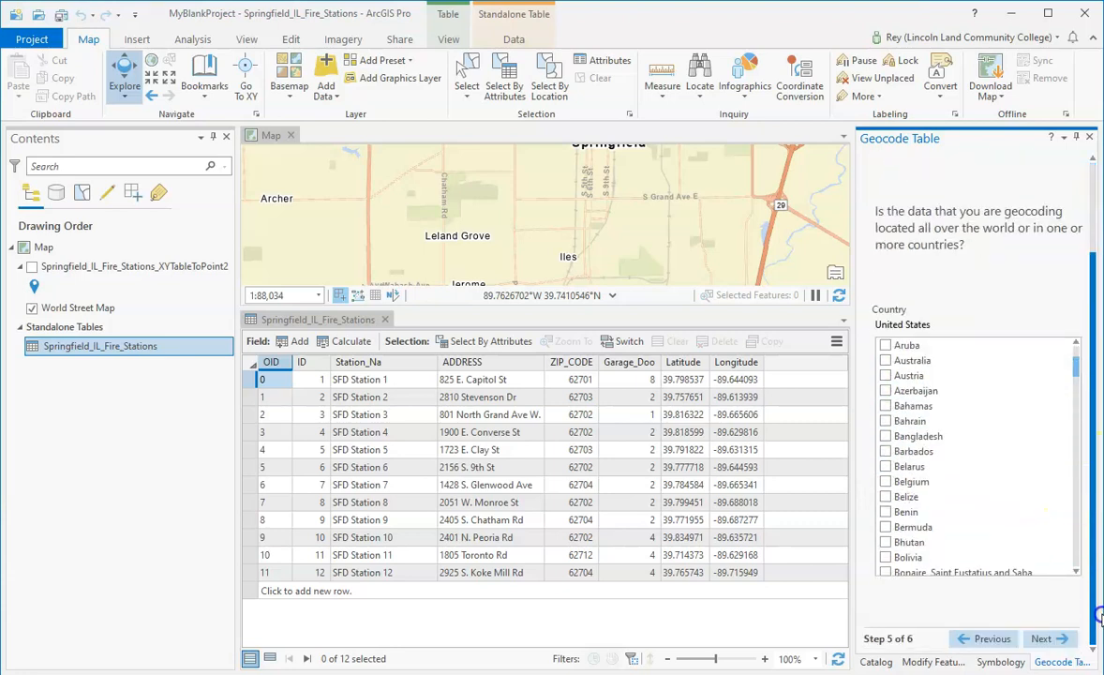
click(1042, 640)
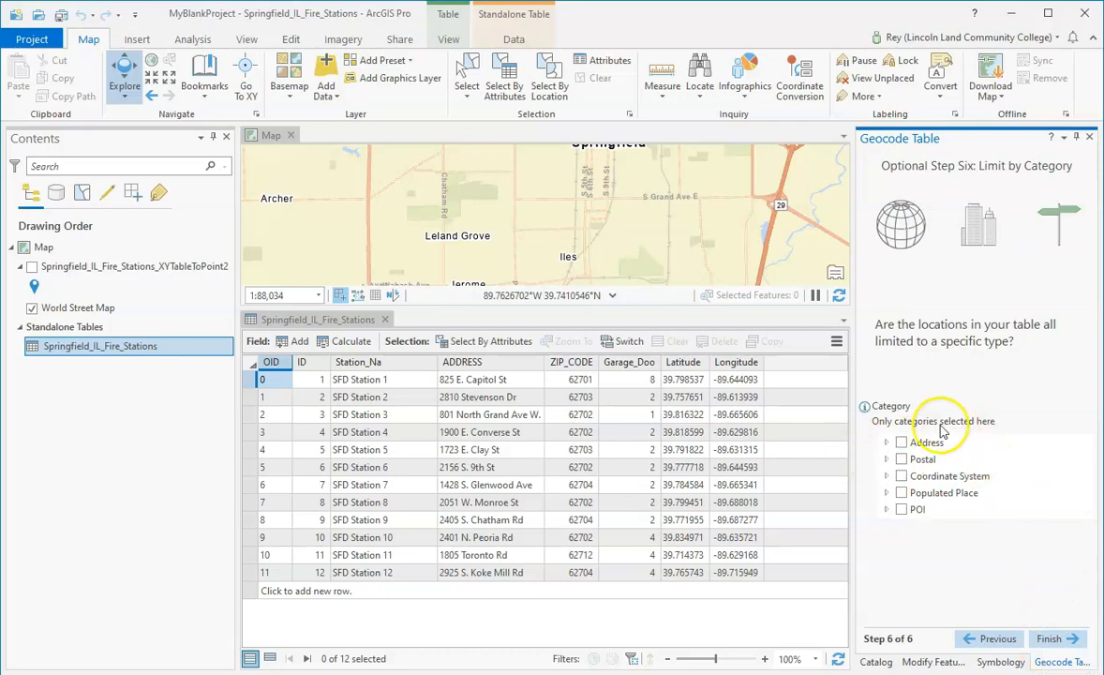
- Limit the geocoding categories to Street Address under Address and Primary Postal under Postal
click(887, 442)
scroll(899, 407, down, 1)
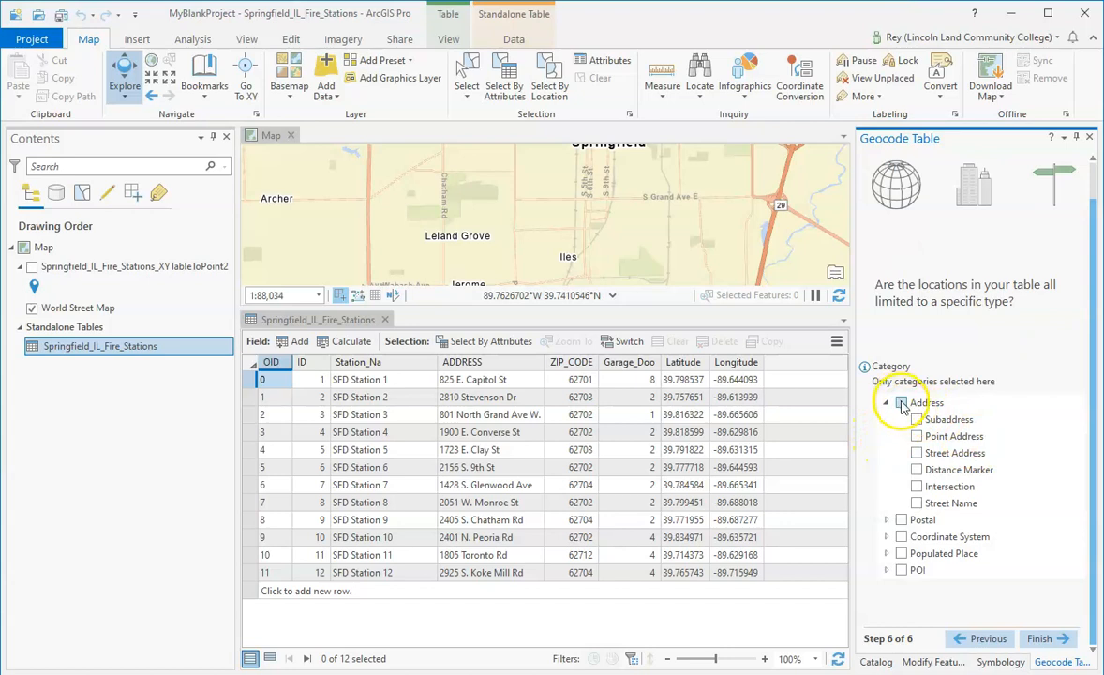
click(901, 403)
click(901, 402)
click(915, 453)
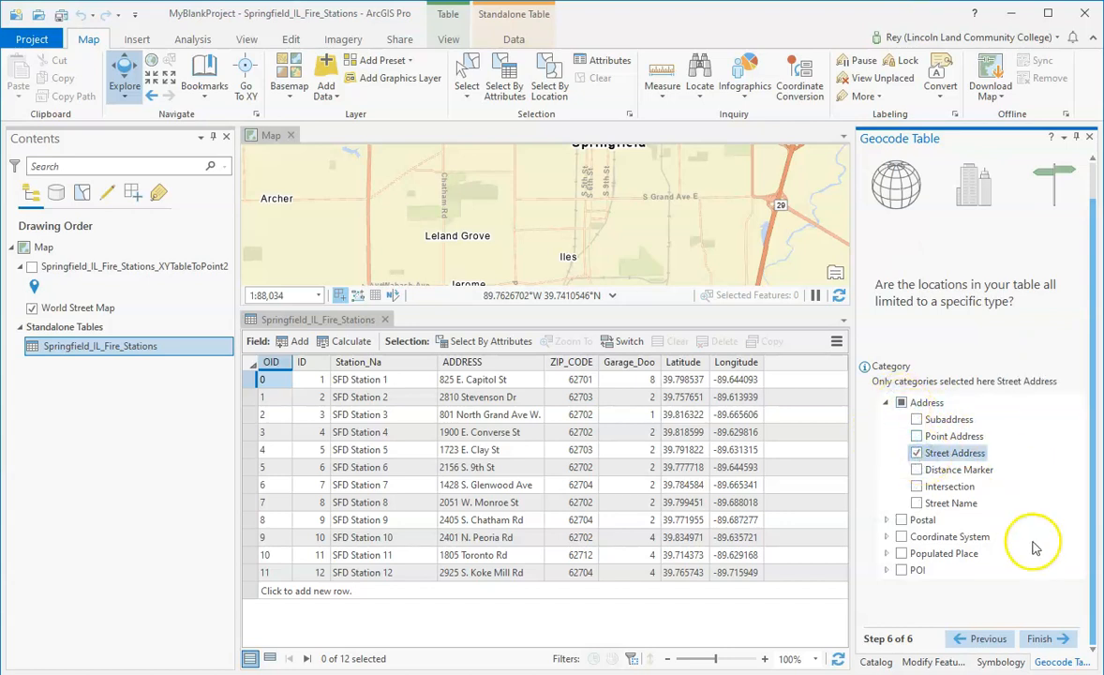
click(886, 519)
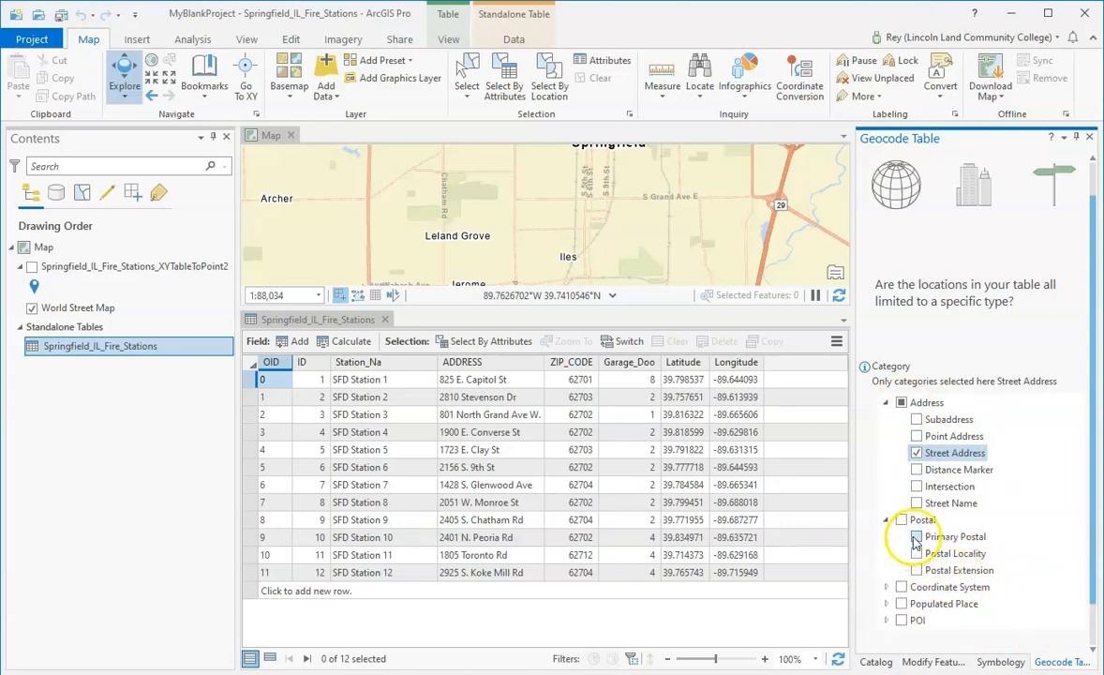
click(915, 537)
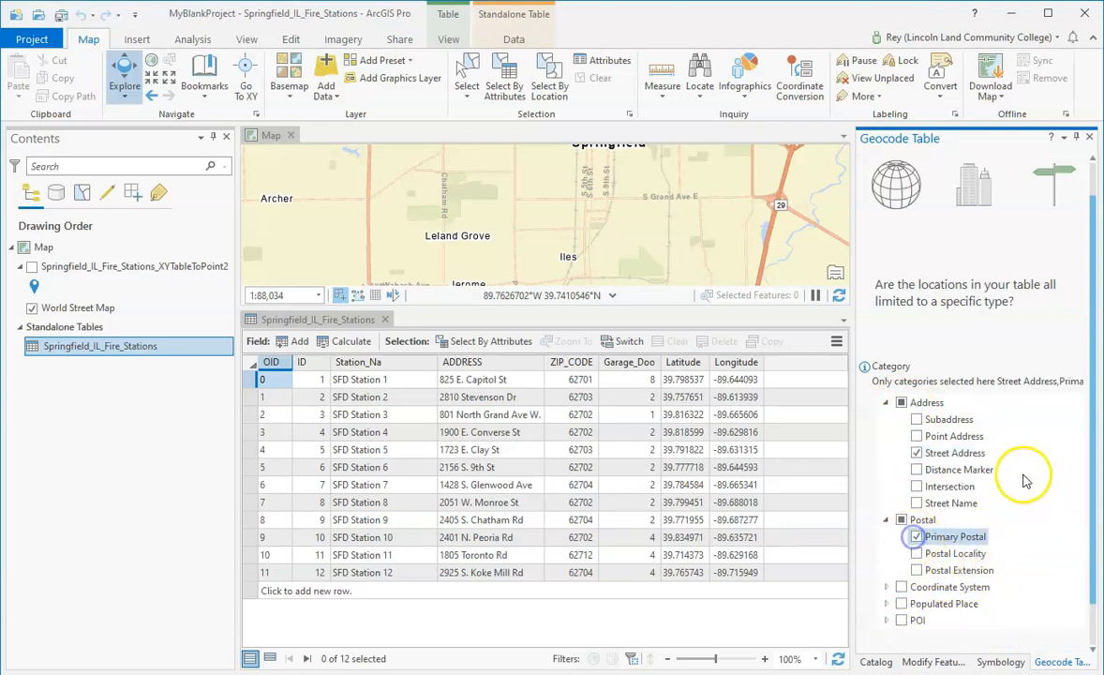
- Add LatLong under Coordinate System to the geocoding categories and finish the guided workflow
click(886, 587)
click(915, 606)
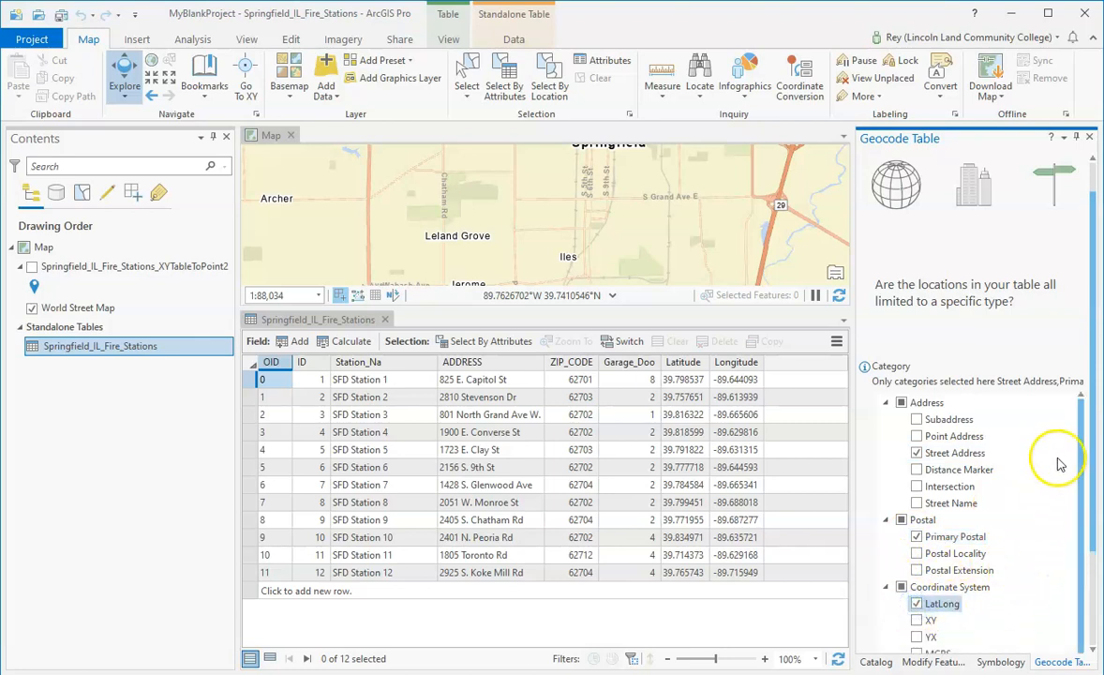
drag(1089, 431, 1086, 609)
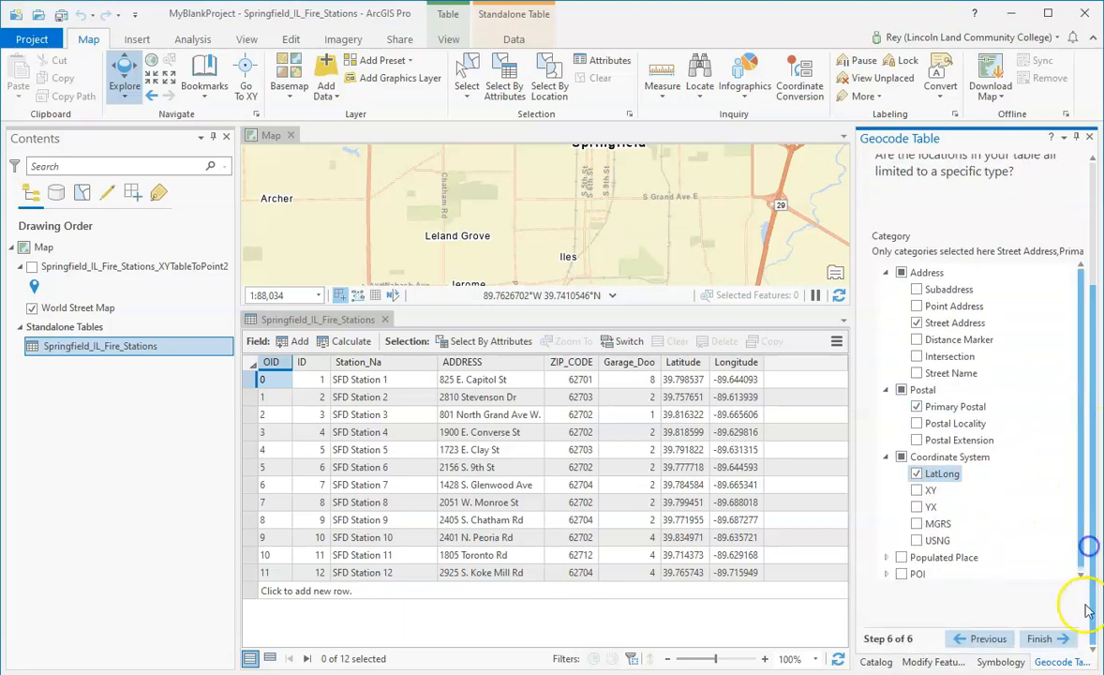
click(1040, 638)
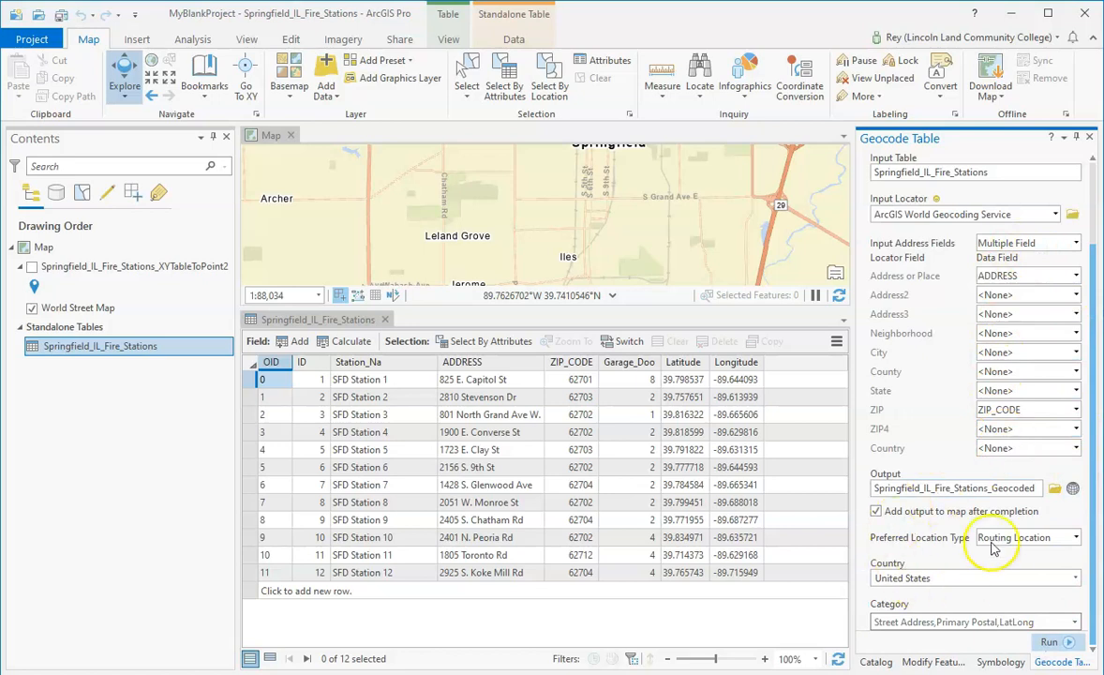
- Run Geocode Table on the fire stations with the reviewed settings and decline the rematch process
click(1093, 474)
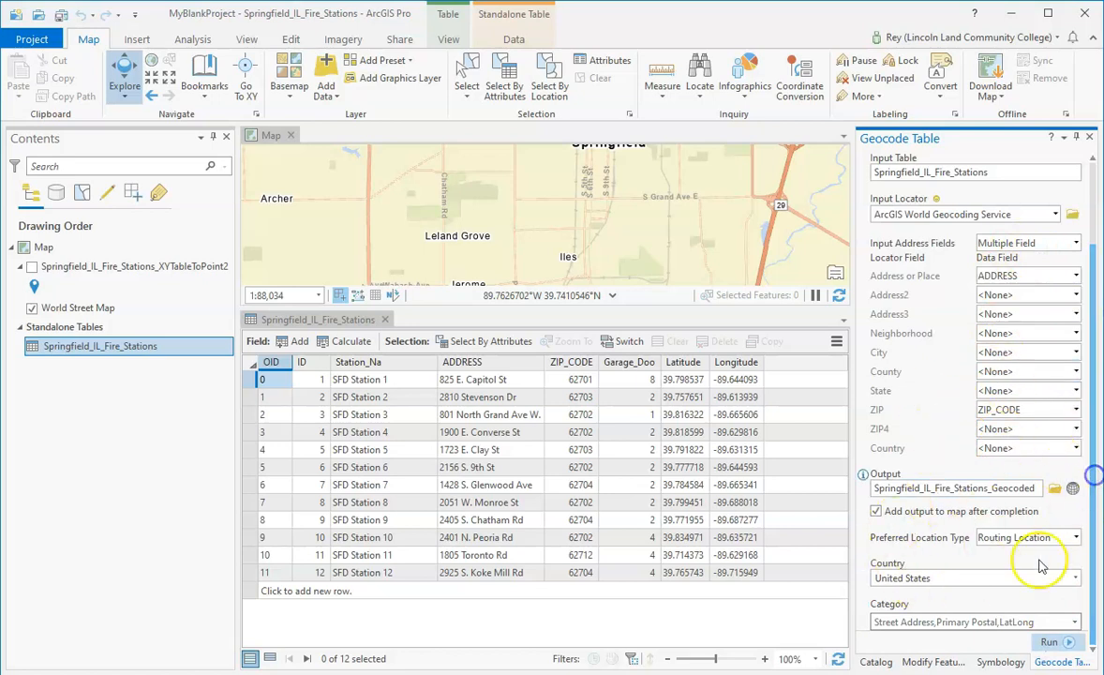
click(1047, 643)
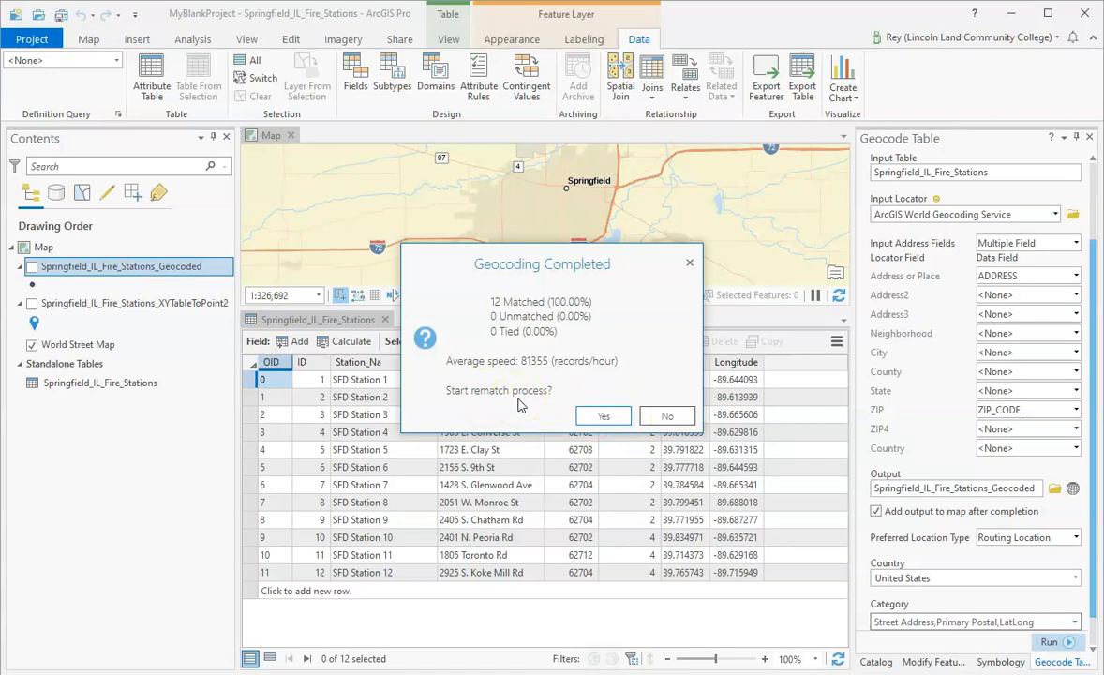
click(540, 312)
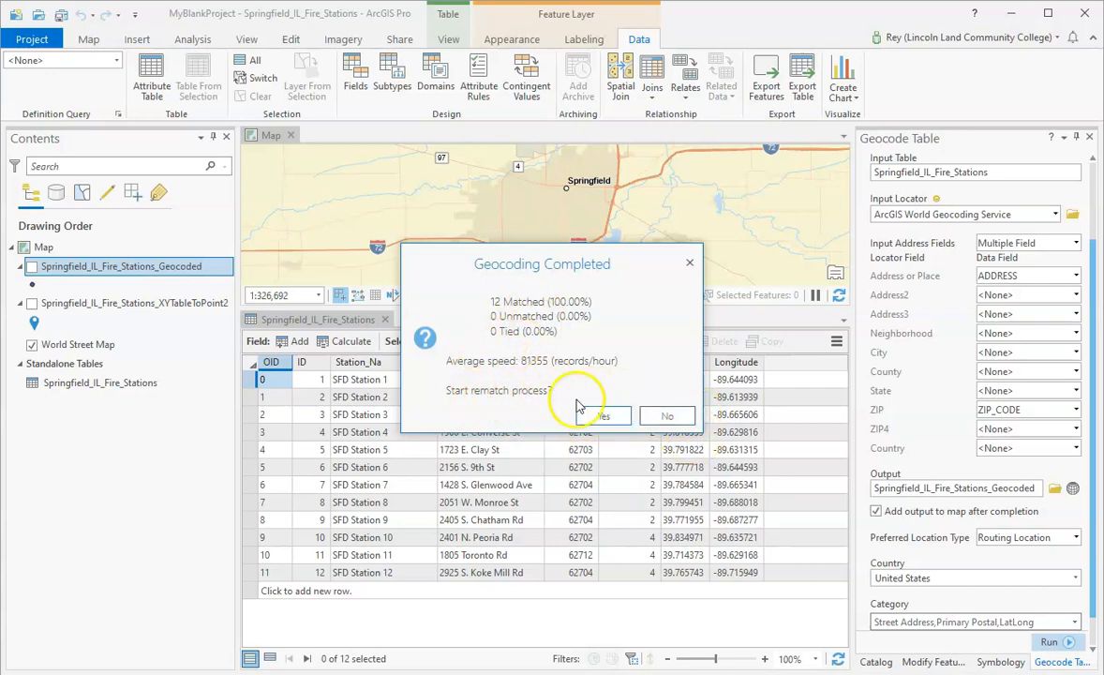
click(667, 416)
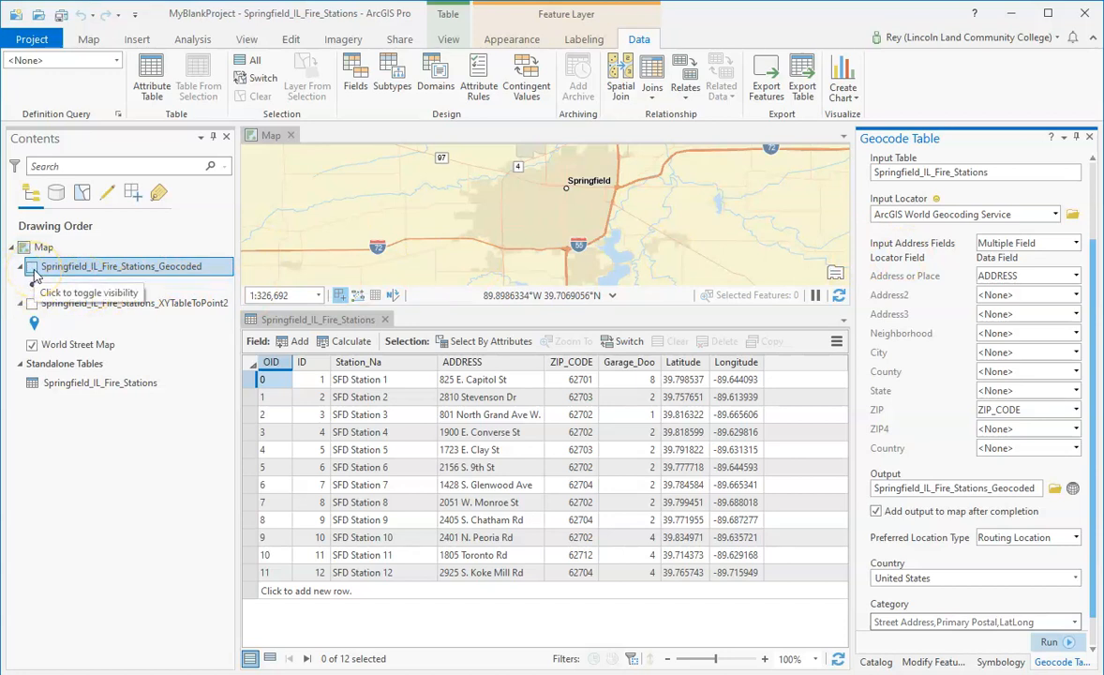
- Show the Springfield_IL_Fire_Stations_Geocoded layer on the map and close the fire stations table
drag(45, 298, 26, 278)
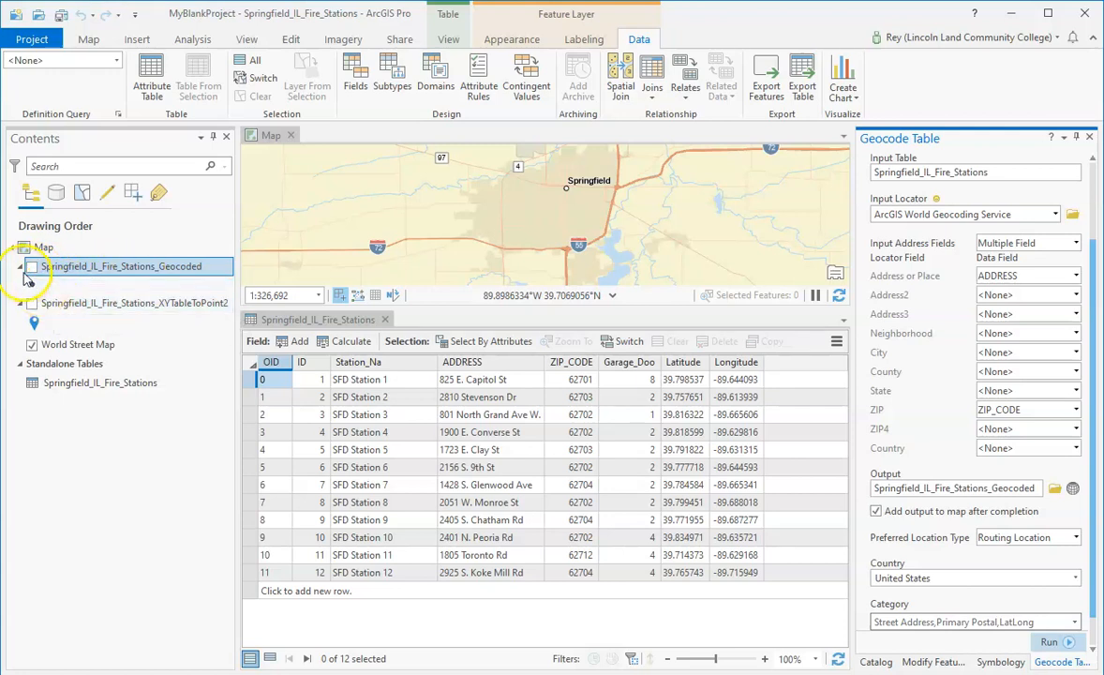
click(32, 267)
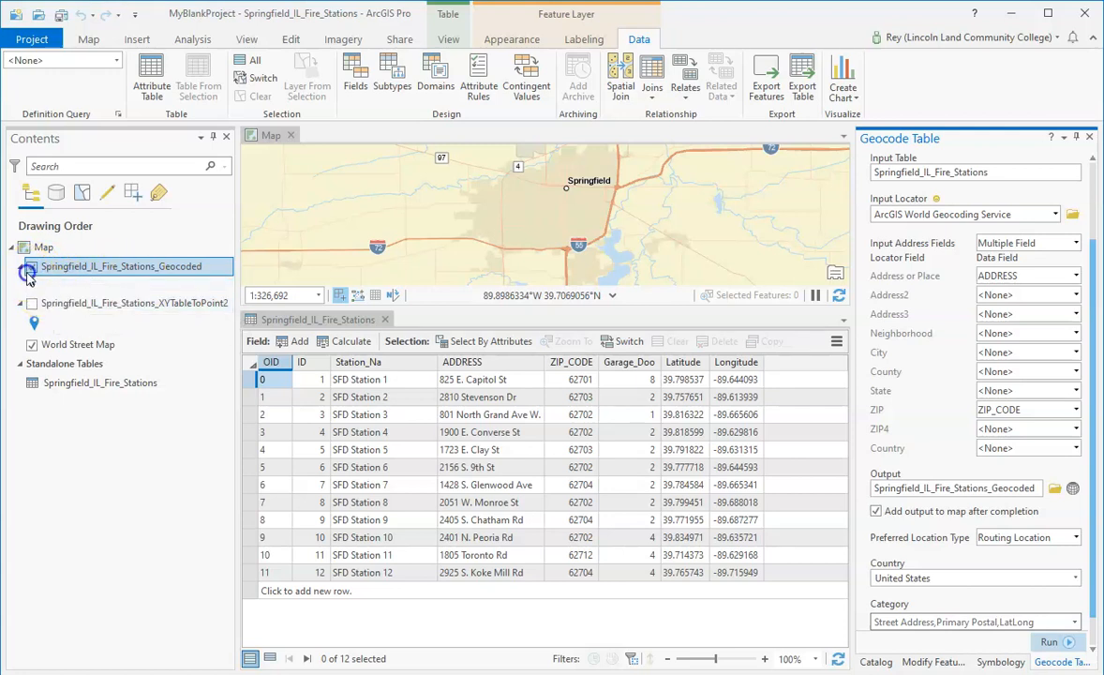
click(382, 320)
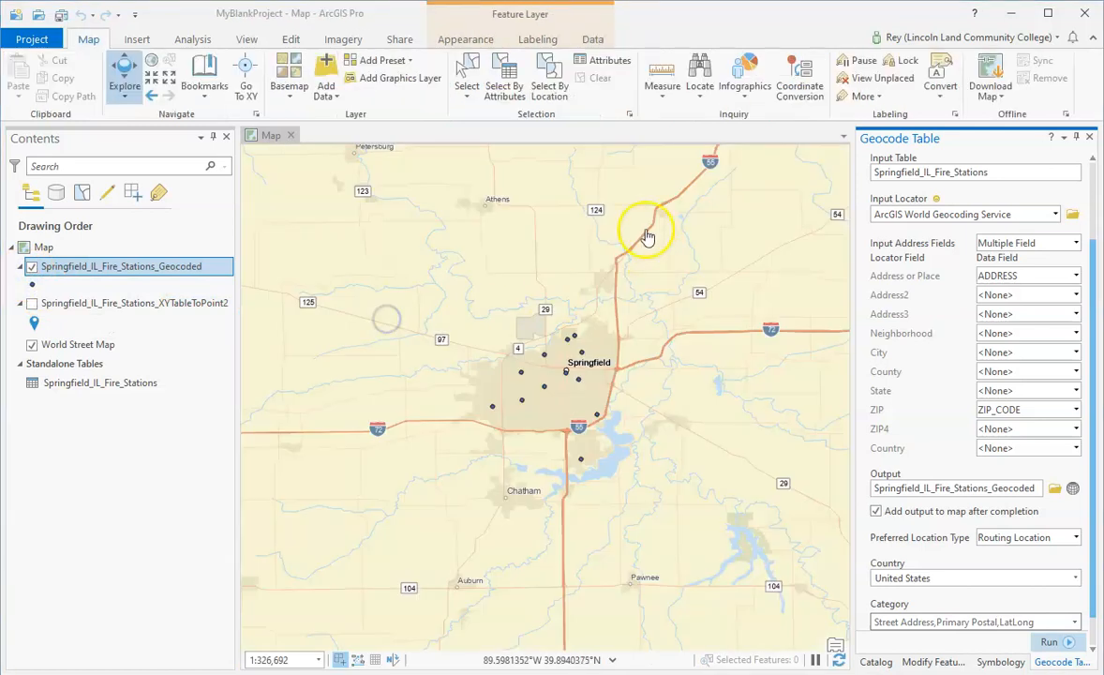
- Switch the basemap under the Springfield stations to World Imagery
scroll(572, 356, up, 5)
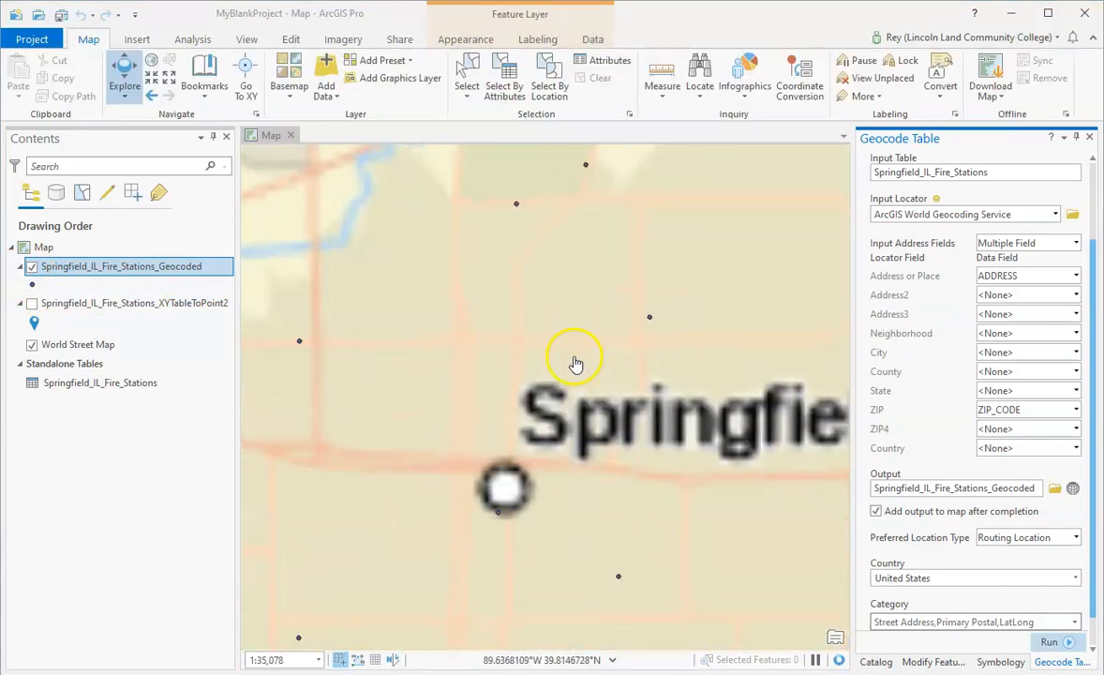
click(295, 96)
click(318, 141)
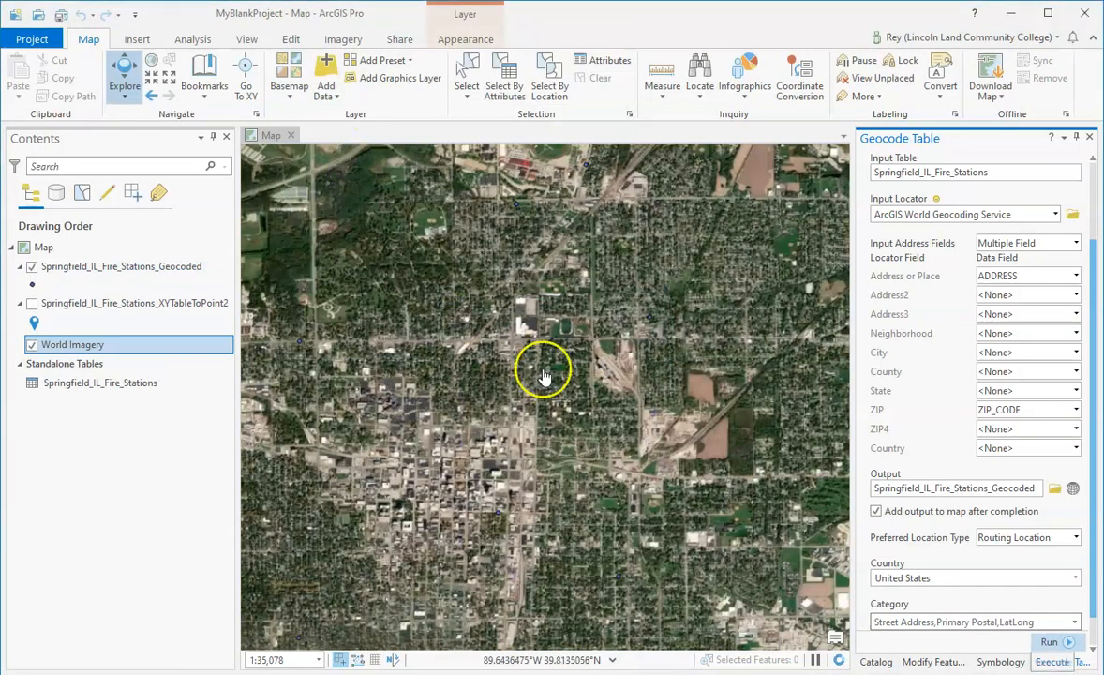
- Give the geocoded stations the Circle 3 symbol and show the Springfield_IL_Fire_Stations_XYTableToPoint2 layer as well
click(35, 285)
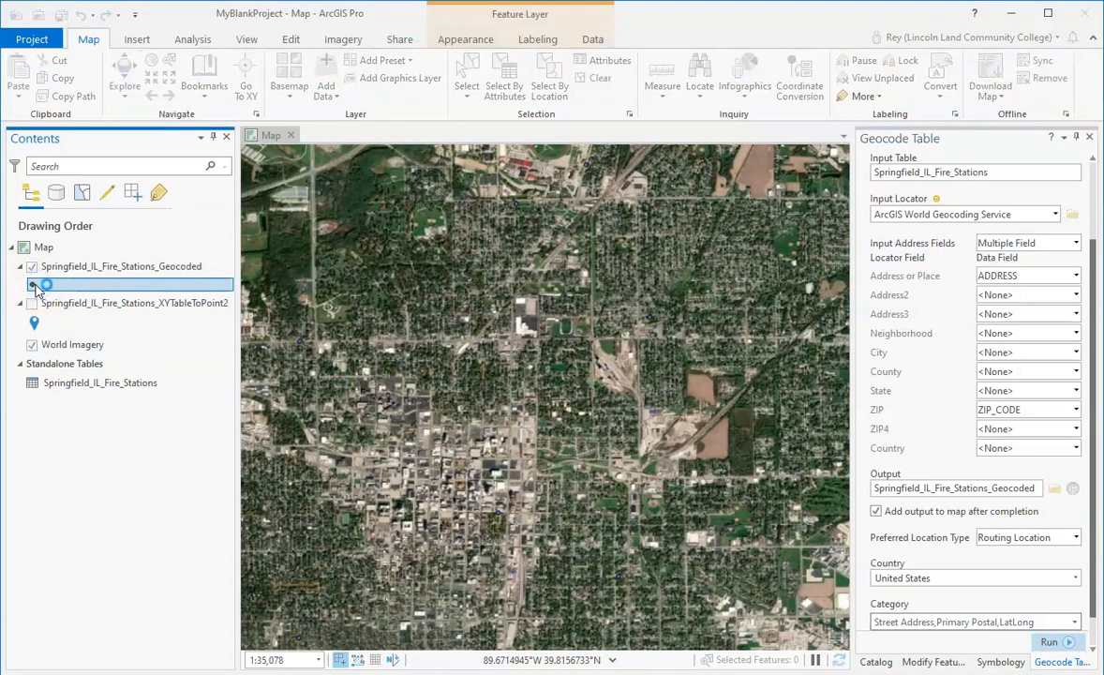
click(893, 367)
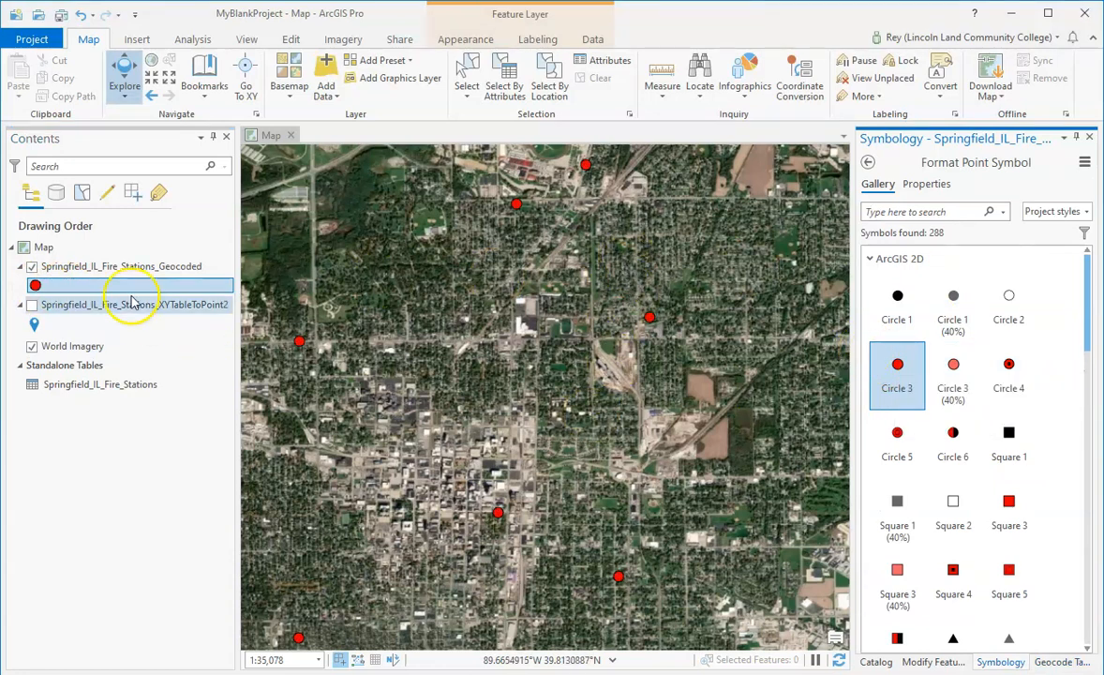
click(32, 304)
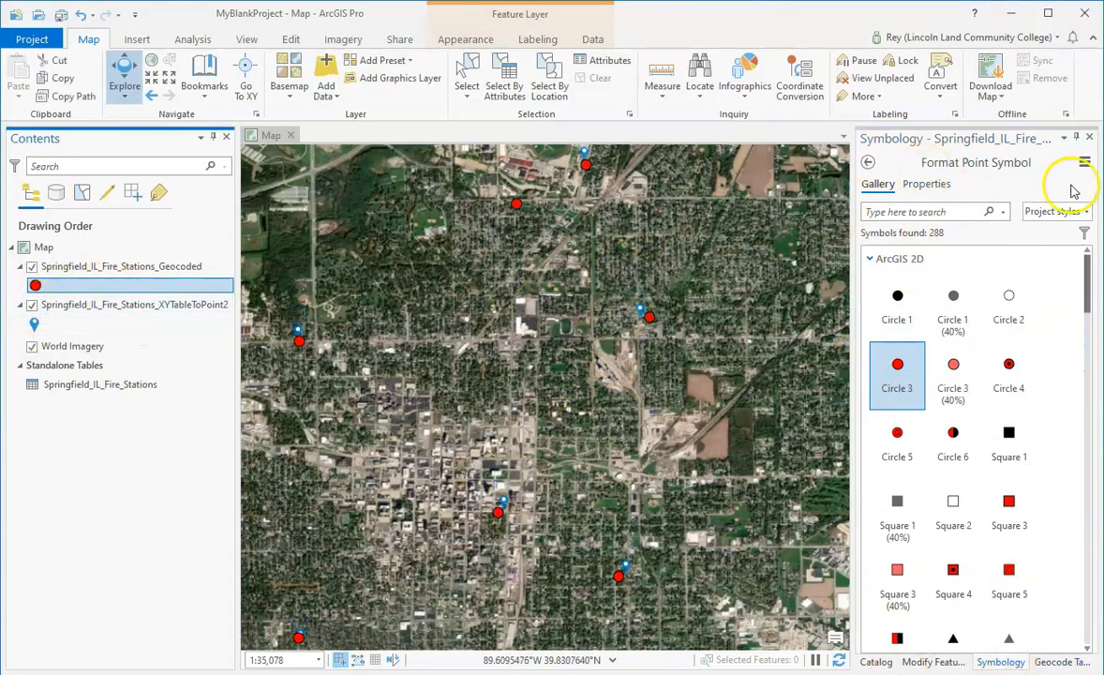
click(1089, 138)
- Compare the coordinate-based pin with the geocoded point at the station northeast of downtown against the imagery
scroll(642, 318, up, 5)
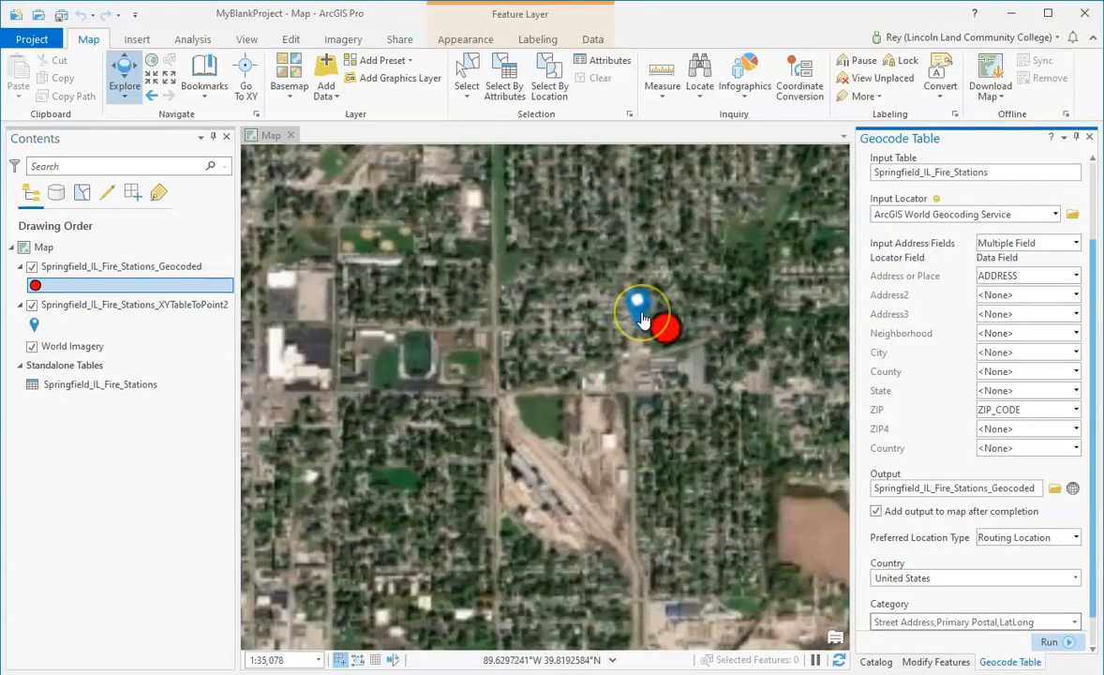
drag(666, 340, 454, 316)
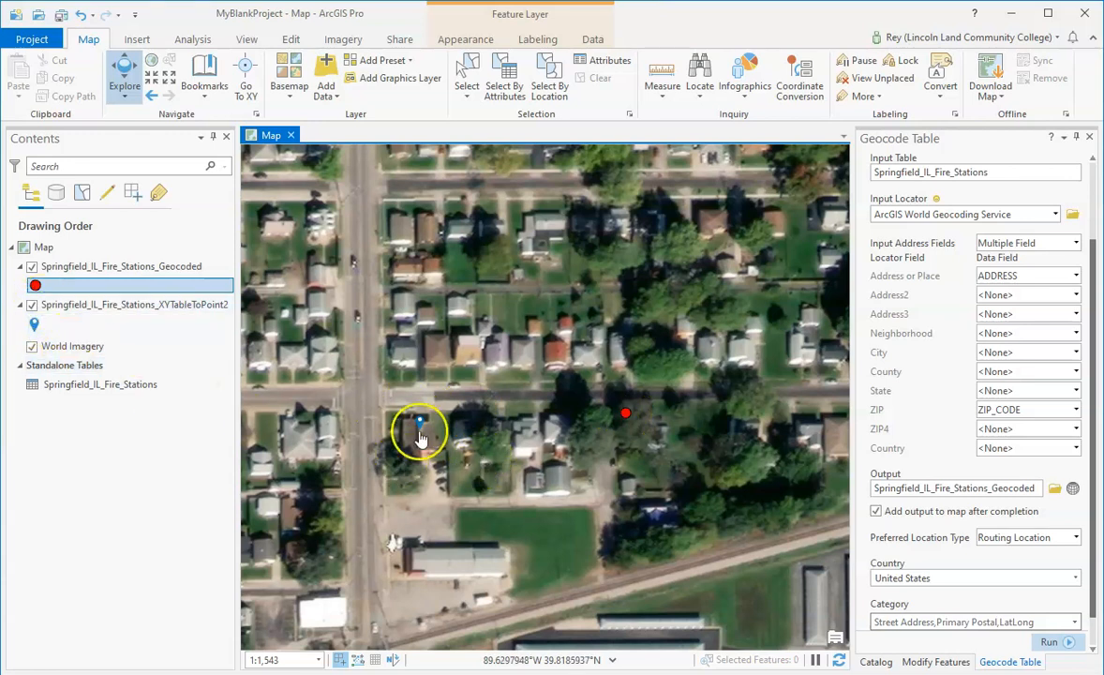
click(423, 440)
click(427, 433)
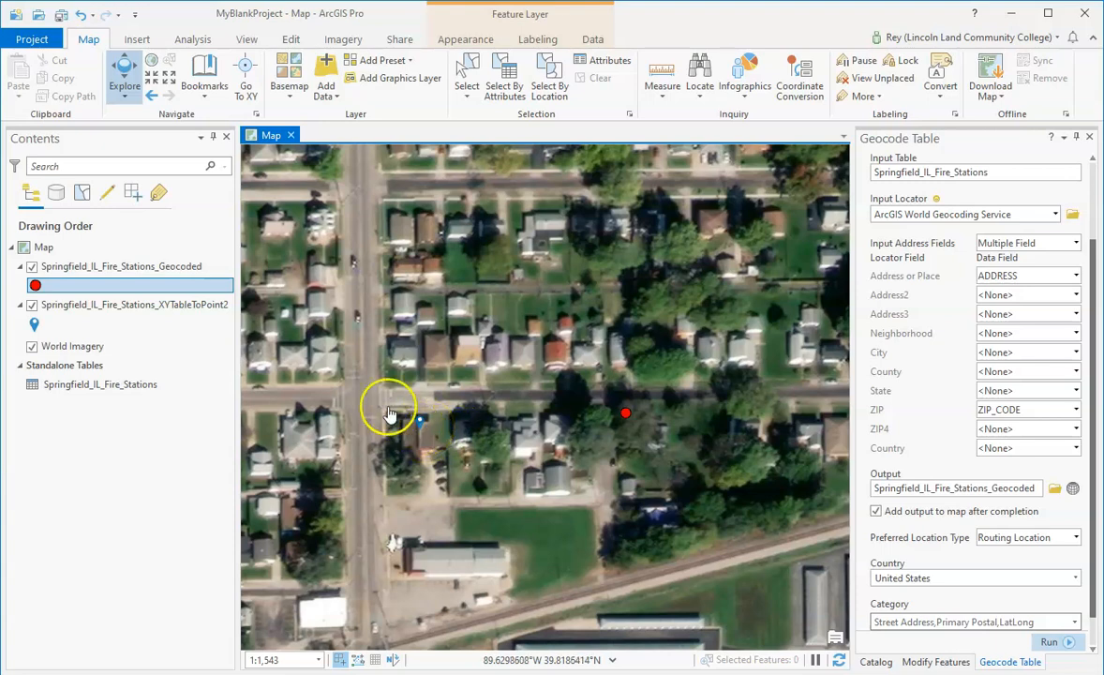
scroll(398, 345, down, 4)
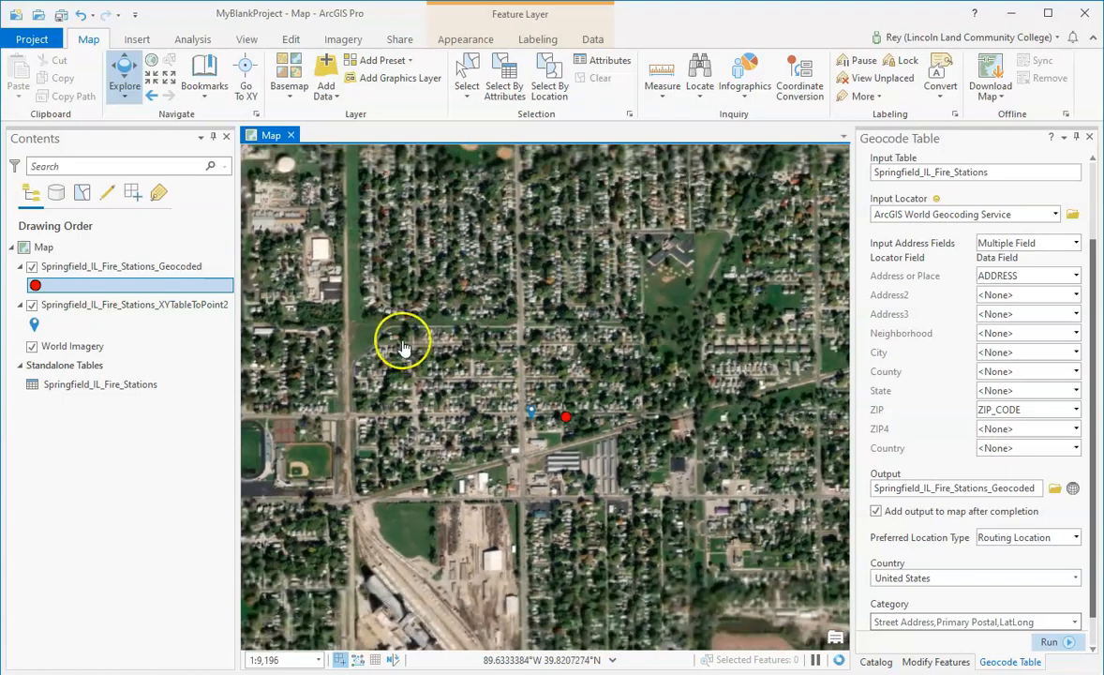
- Examine the downtown station up close, comparing its coordinate-based pin with its geocoded point
scroll(402, 340, down, 2)
drag(443, 414, 522, 360)
scroll(520, 371, down, 5)
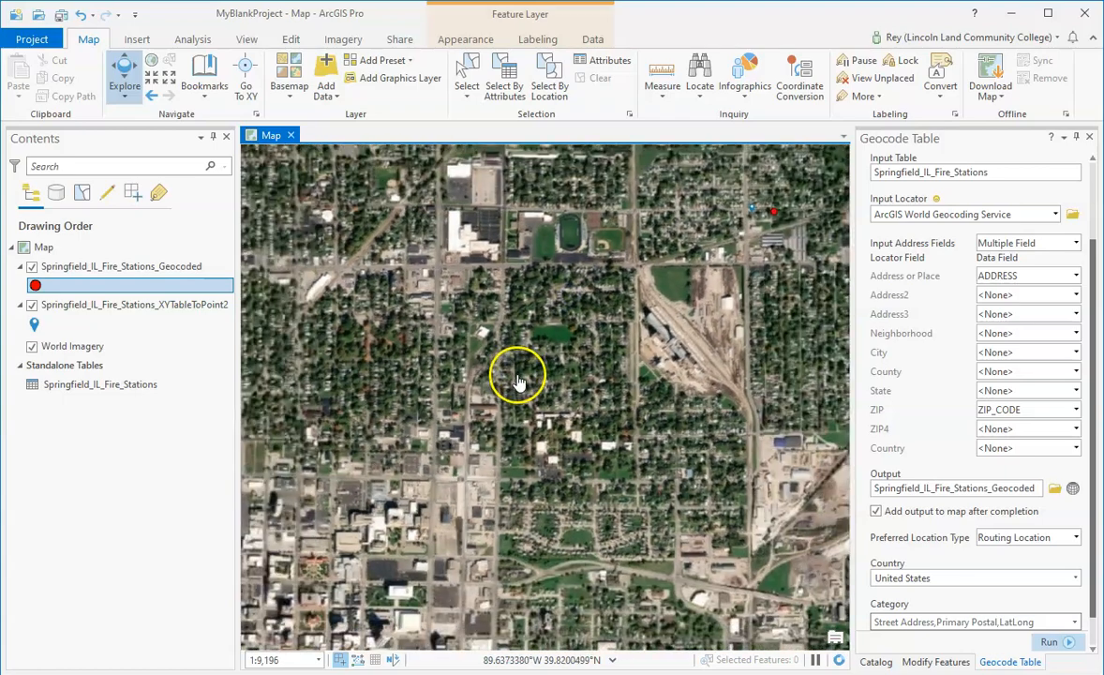
scroll(459, 536, up, 1)
scroll(461, 539, up, 6)
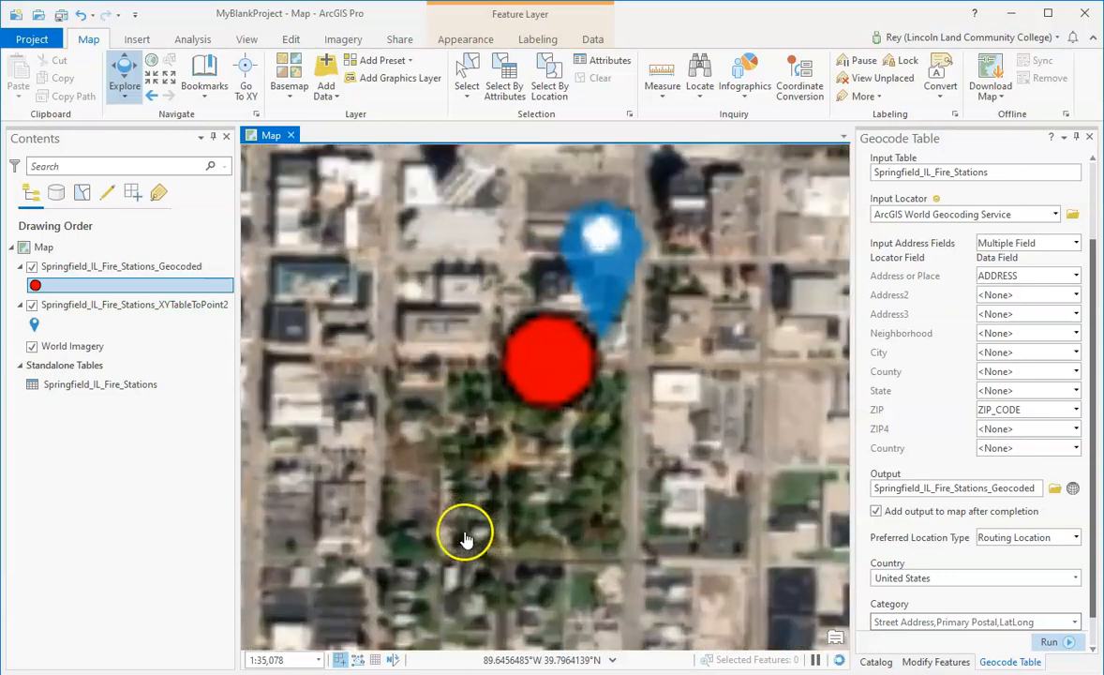
drag(592, 383, 489, 394)
scroll(489, 394, up, 1)
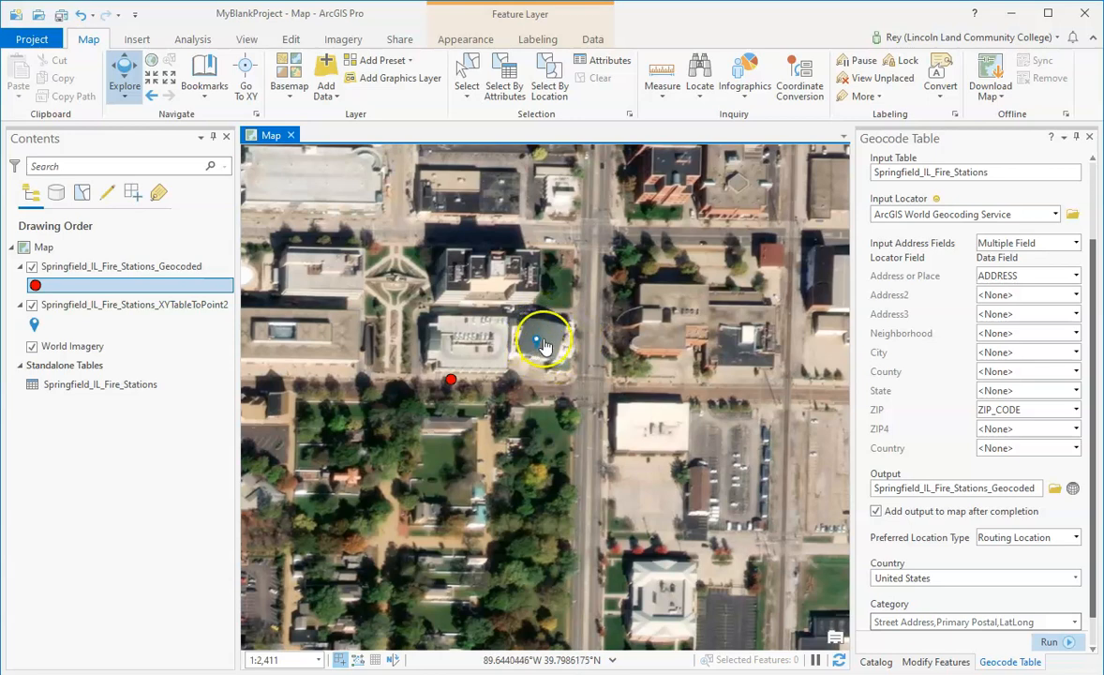
scroll(535, 348, up, 2)
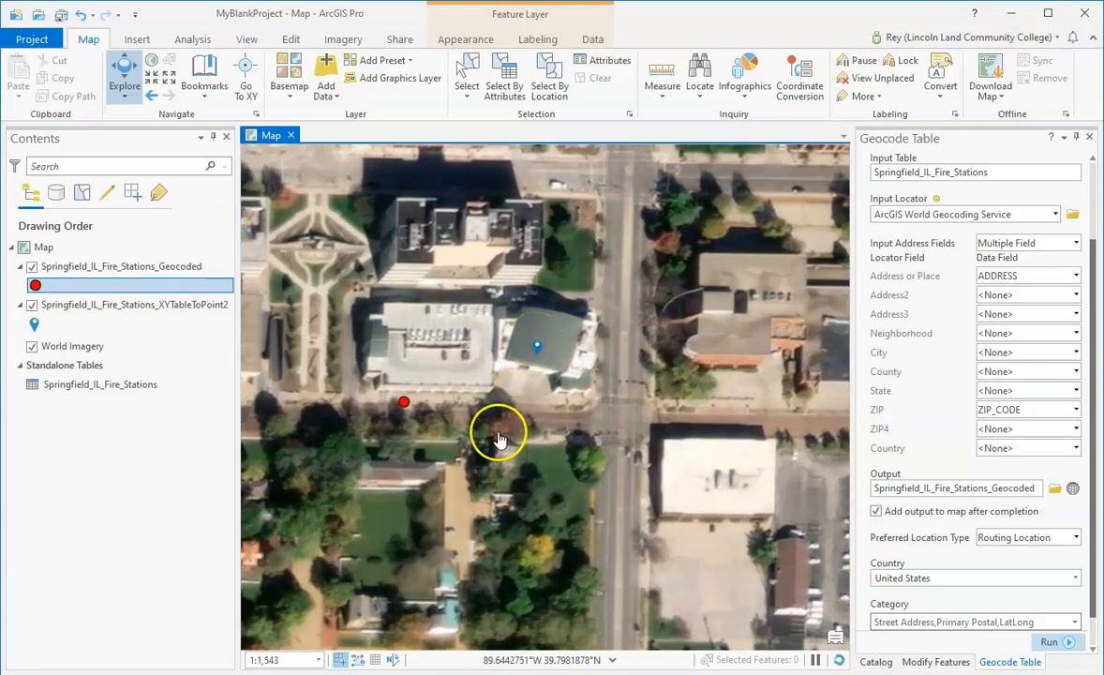
click(404, 403)
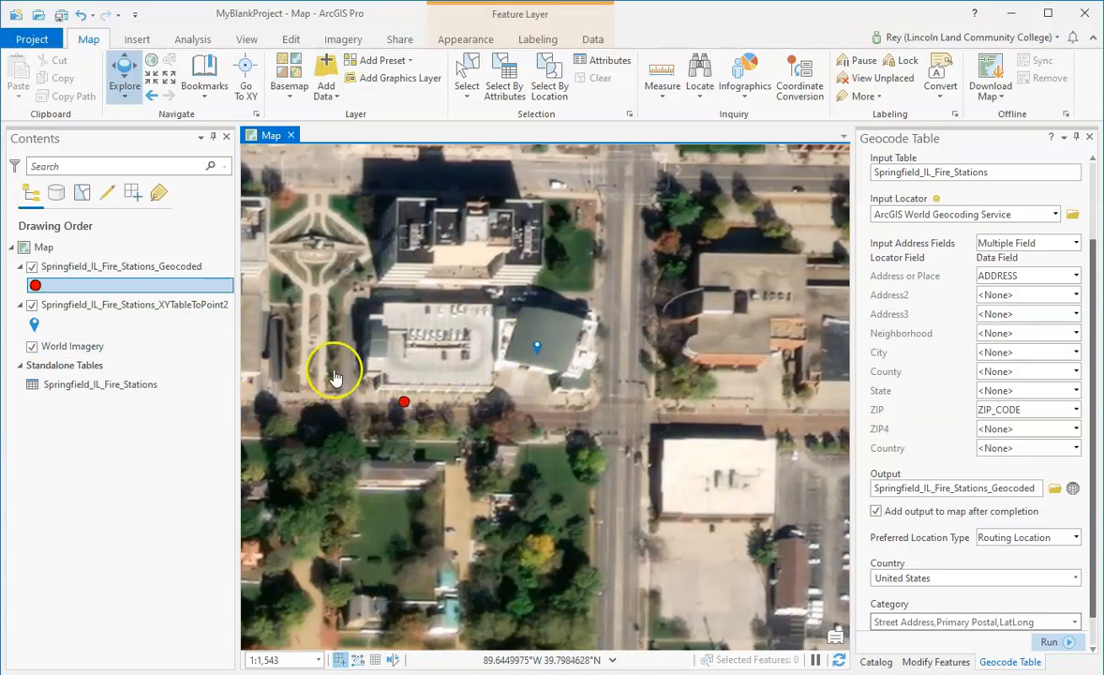
- Review the match scores and matched addresses in the geocoded layer's attribute table, and close the table
click(131, 92)
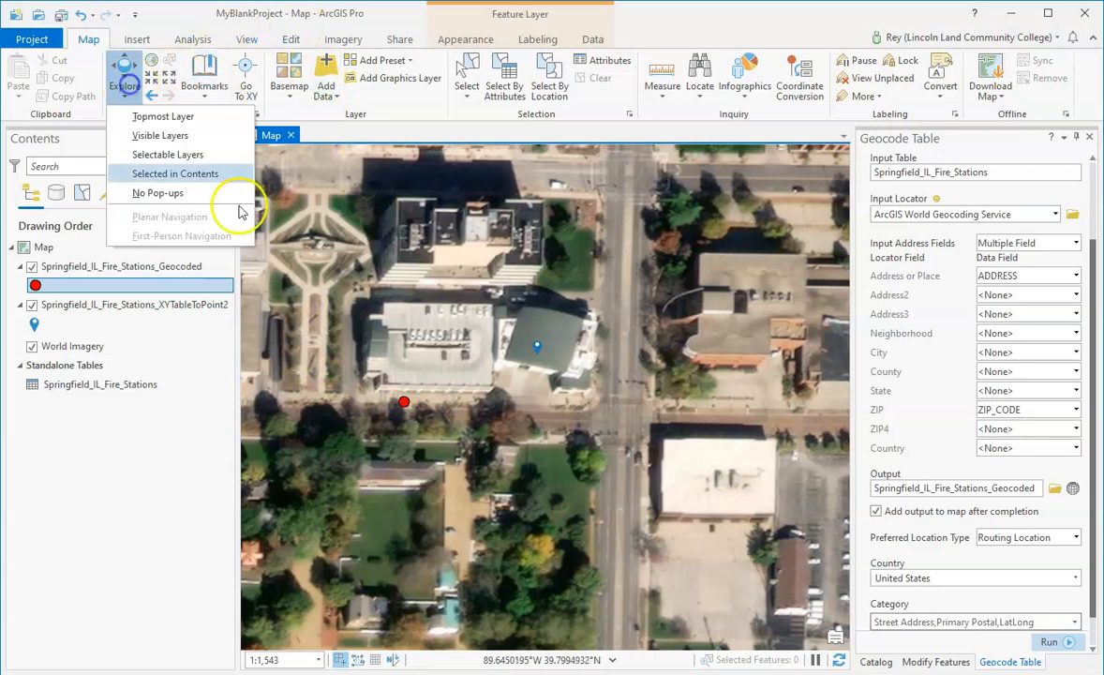
click(88, 289)
right_click(88, 289)
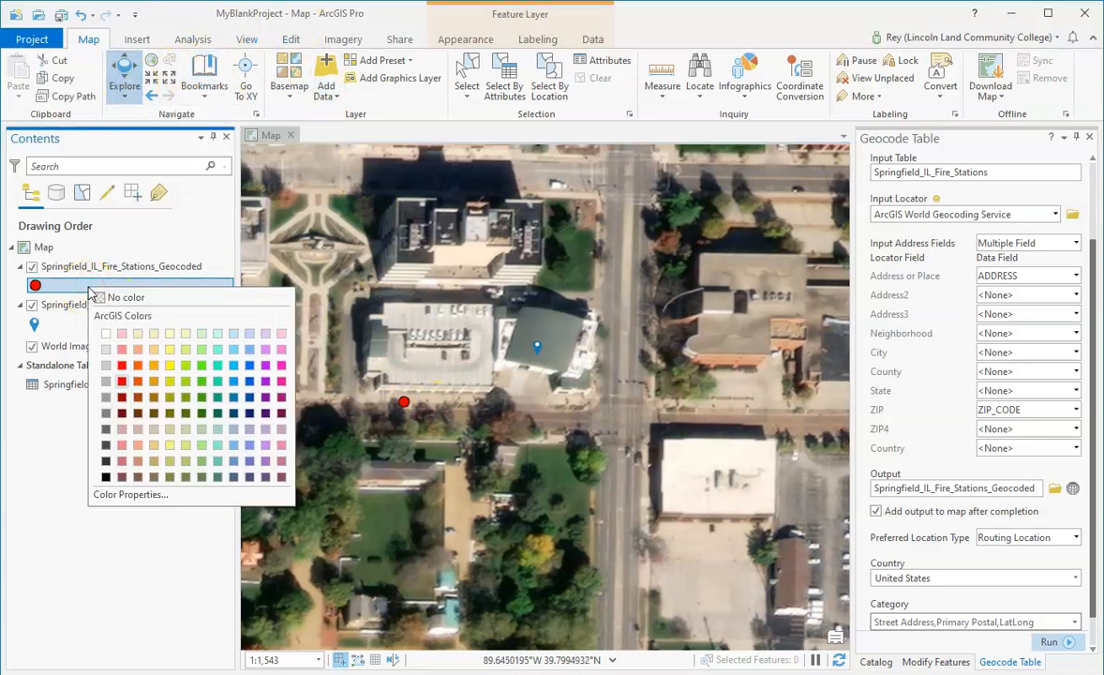
right_click(86, 269)
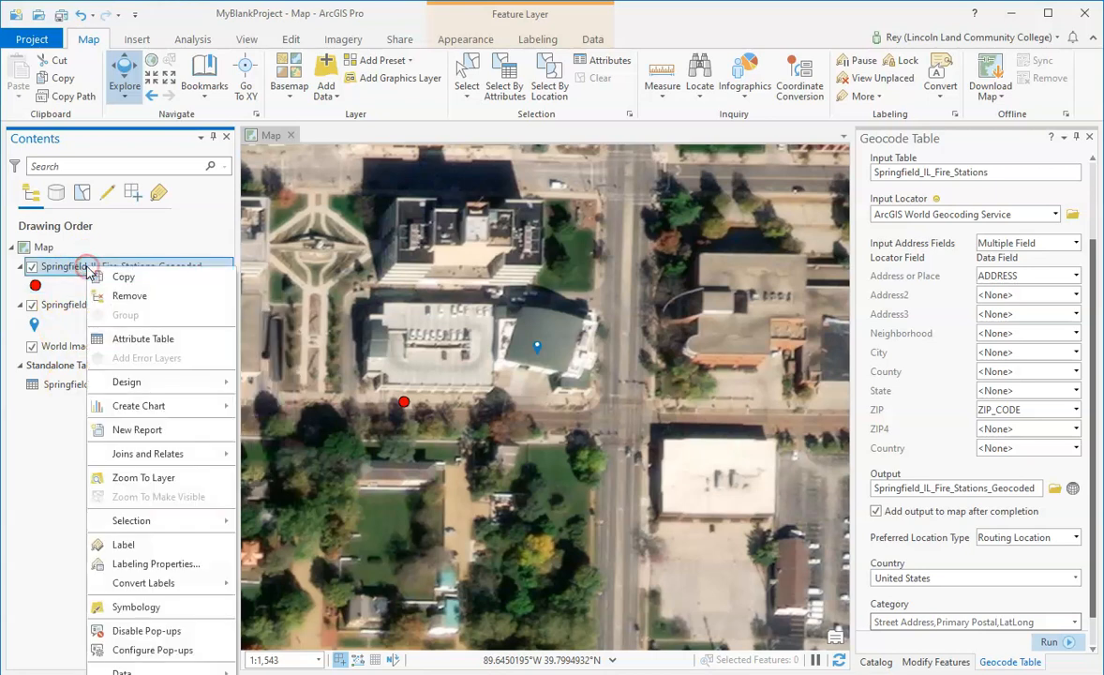
click(126, 349)
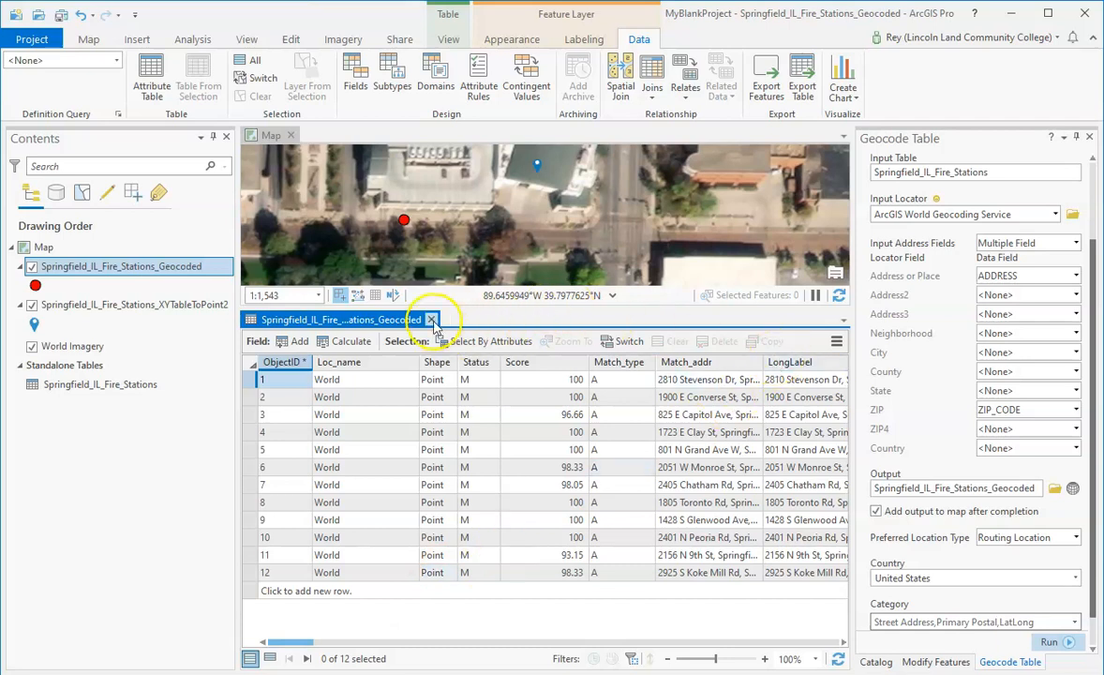
click(433, 320)
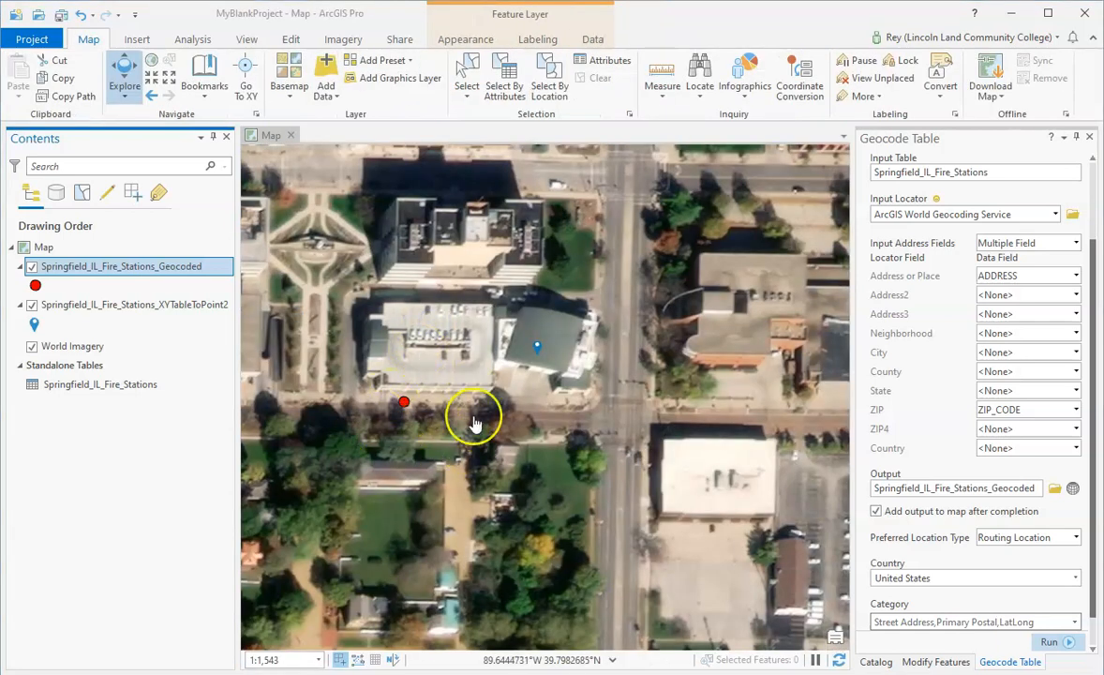
- Inspect how the downtown geocoded point and coordinate-based pin sit relative to the street and the buildings
scroll(469, 408, up, 3)
drag(469, 408, 531, 358)
click(371, 359)
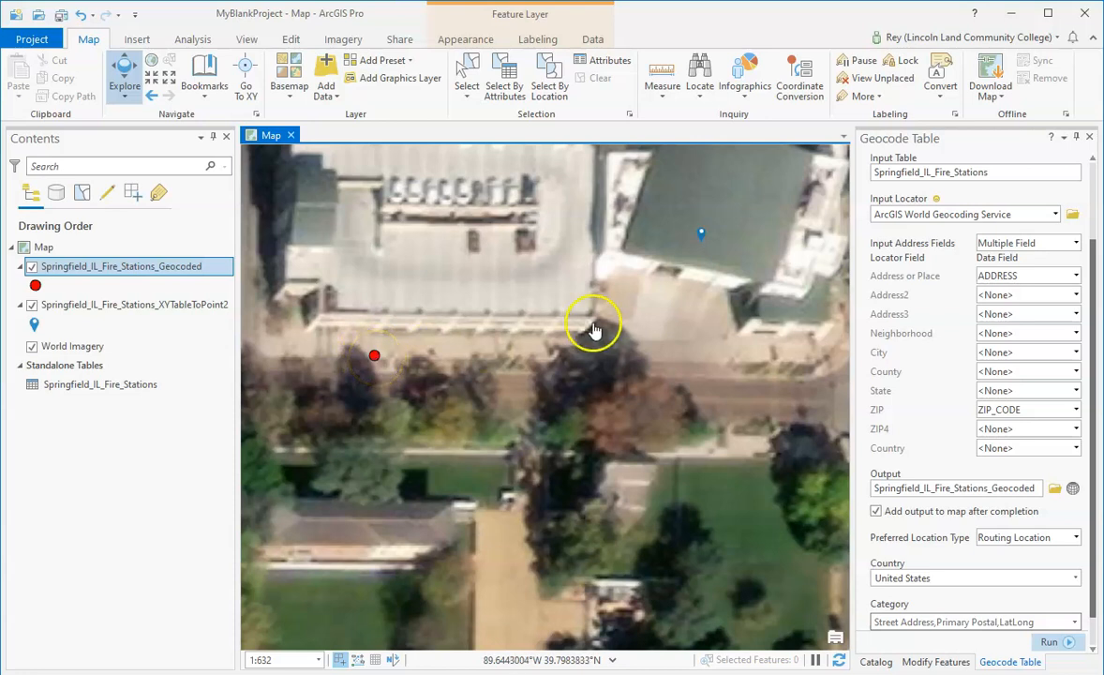
drag(583, 332, 514, 375)
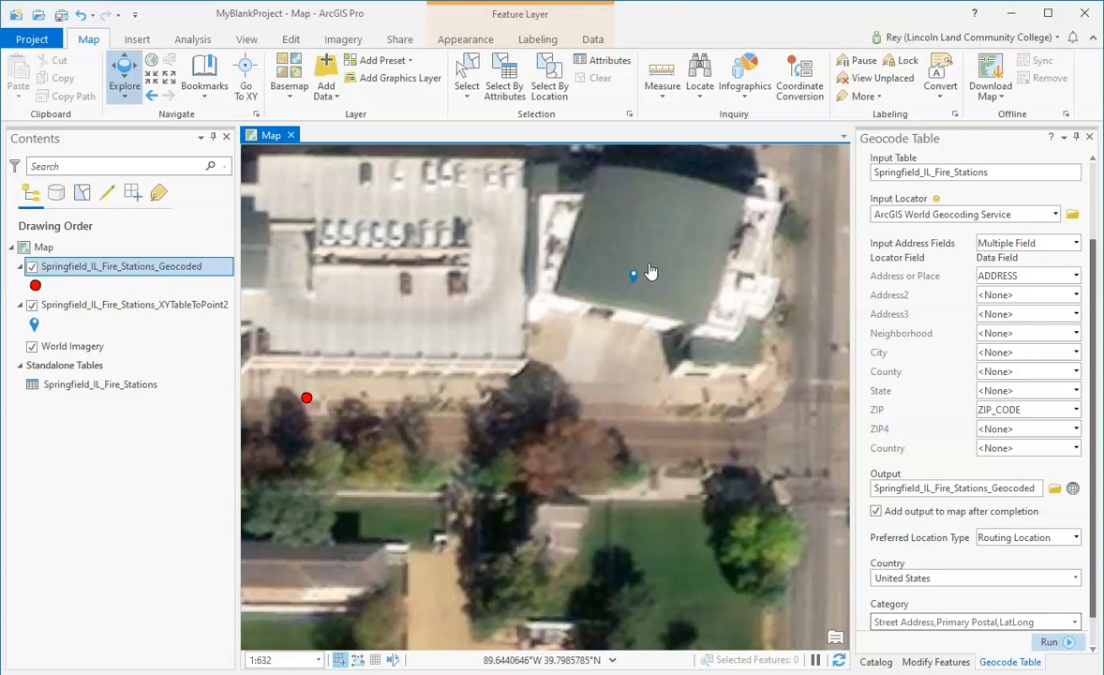
- Review the output feature classes in MyBlankProject.gdb and the geocoding commands available for the standalone Springfield_IL_Fire_Stations table
click(874, 662)
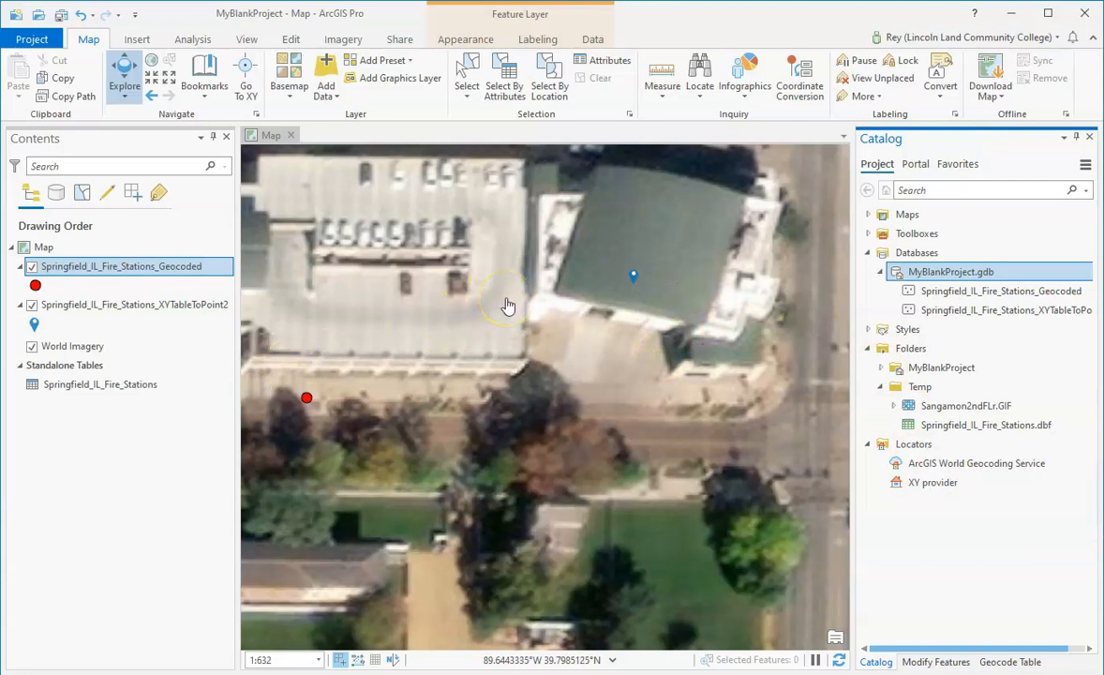
scroll(520, 364, down, 2)
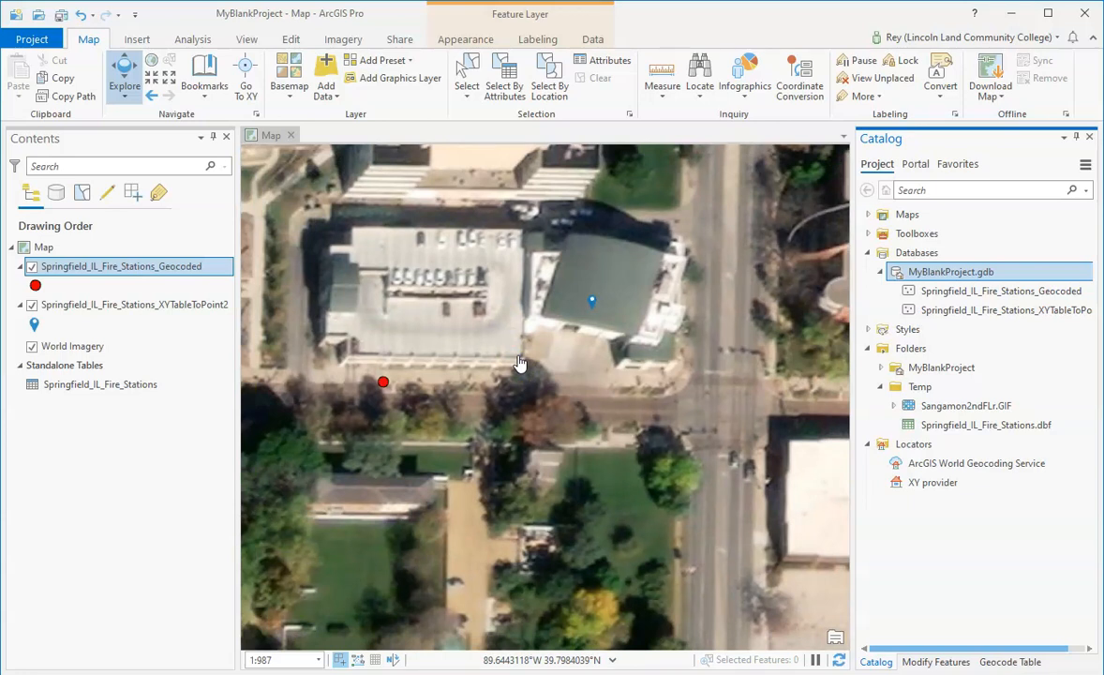
scroll(562, 324, down, 2)
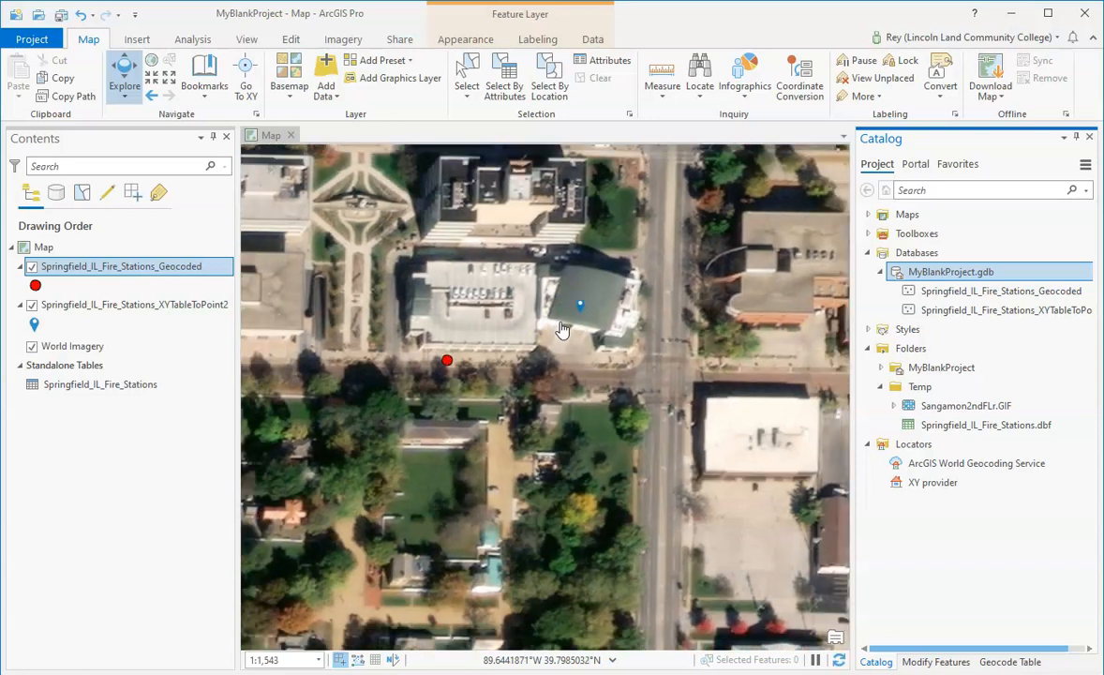
click(68, 386)
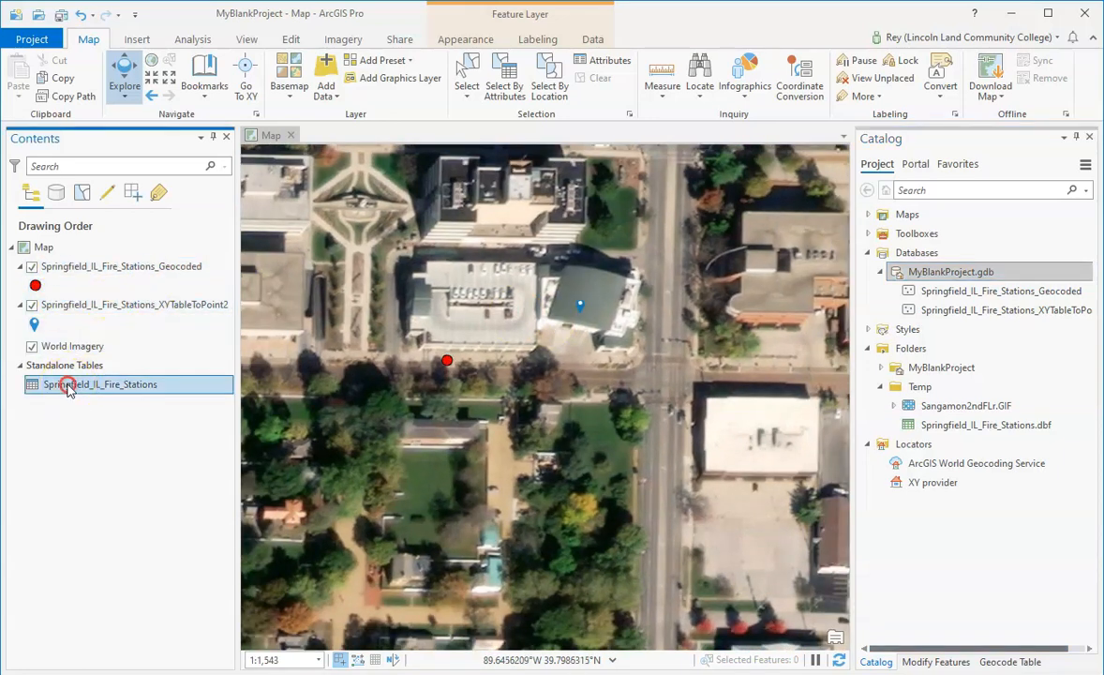
right_click(67, 386)
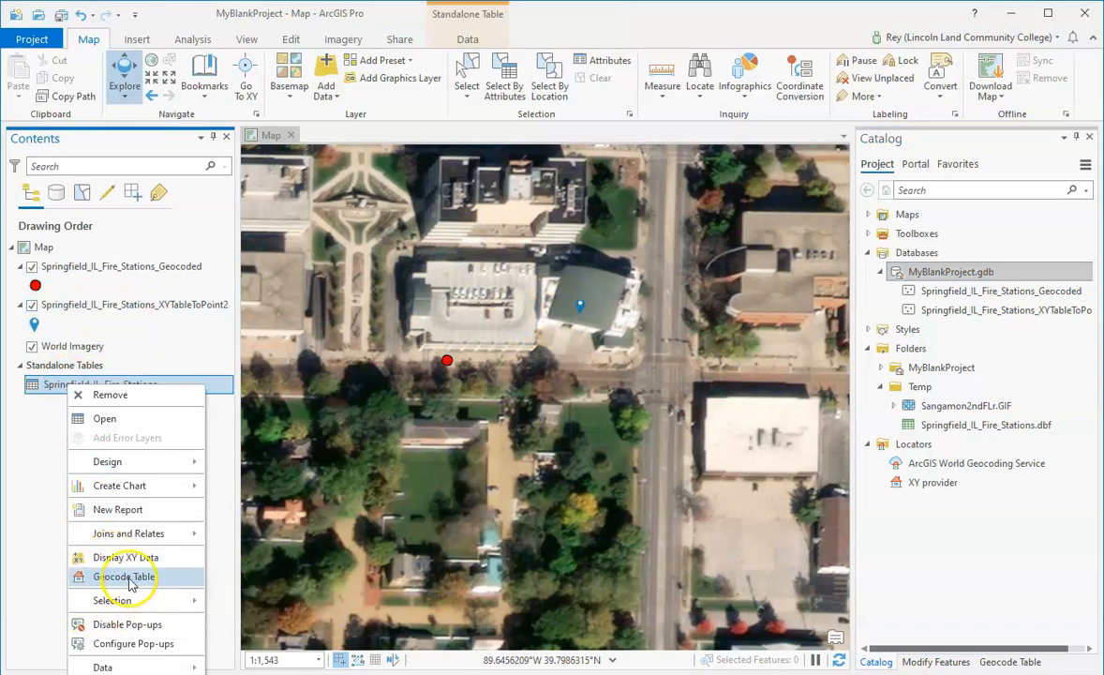
click(39, 435)
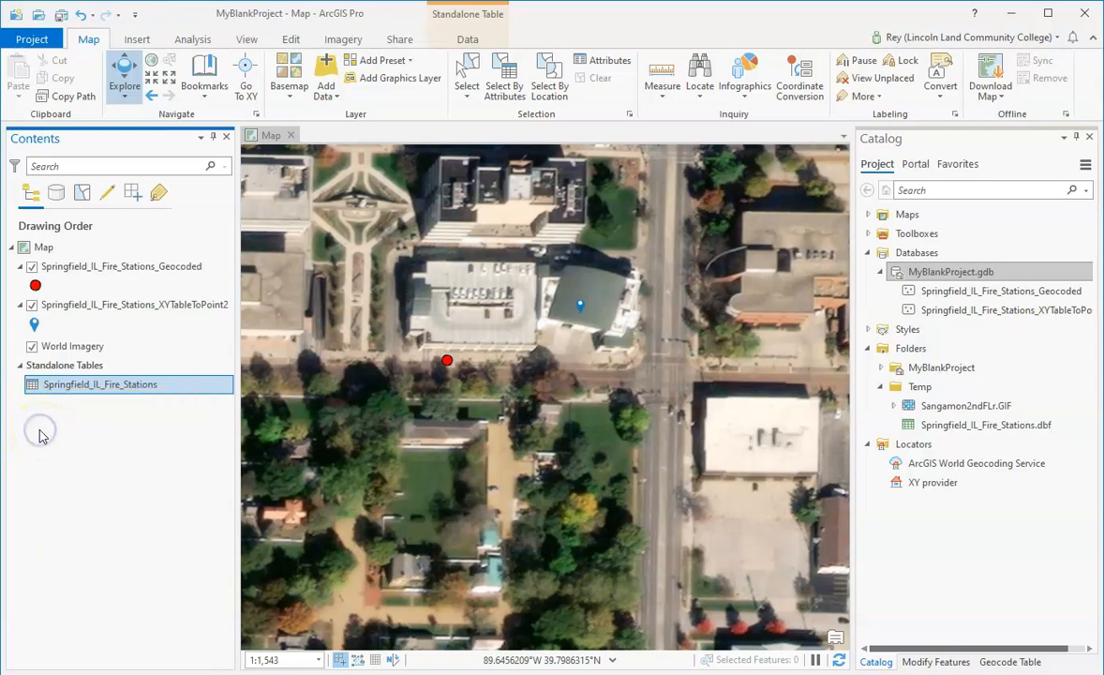